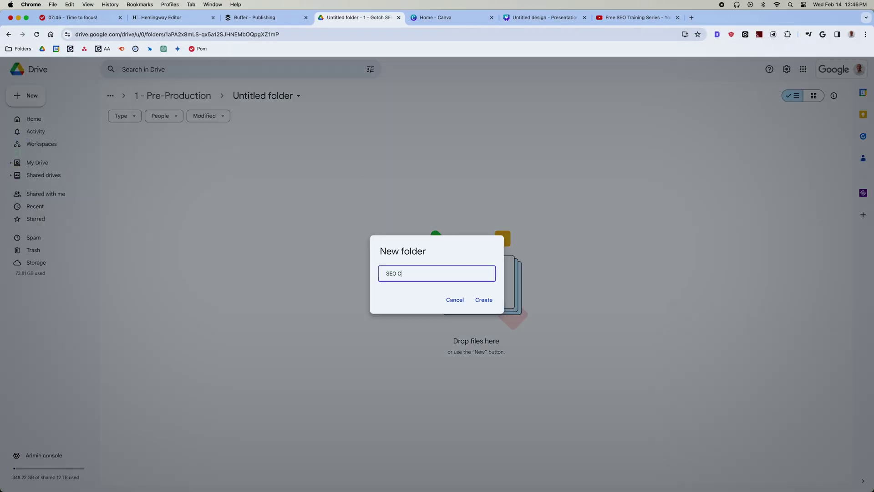
# - Confirm the new SEO Campaign folder inside Untitled under 1 - Pre-Production
pyautogui.click(481, 299)
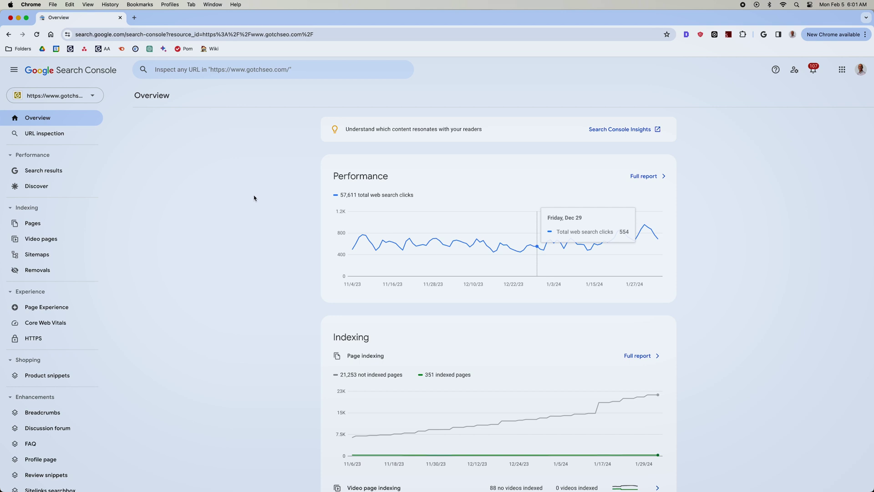
# - Open the full Performance report and set its date range to the last 16 months
pyautogui.click(653, 177)
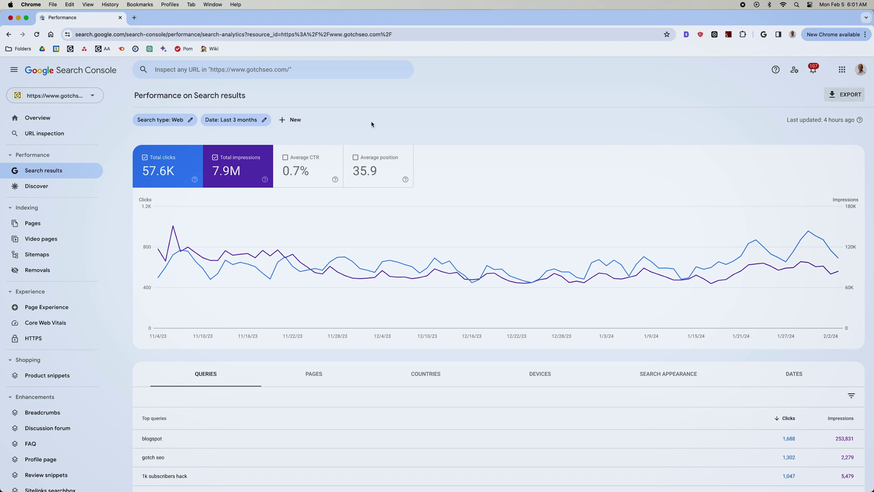
pyautogui.click(263, 121)
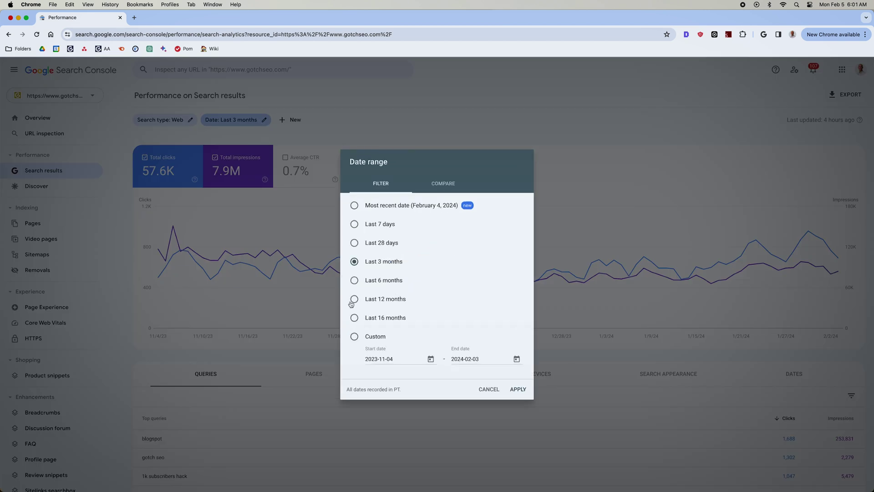
pyautogui.click(510, 387)
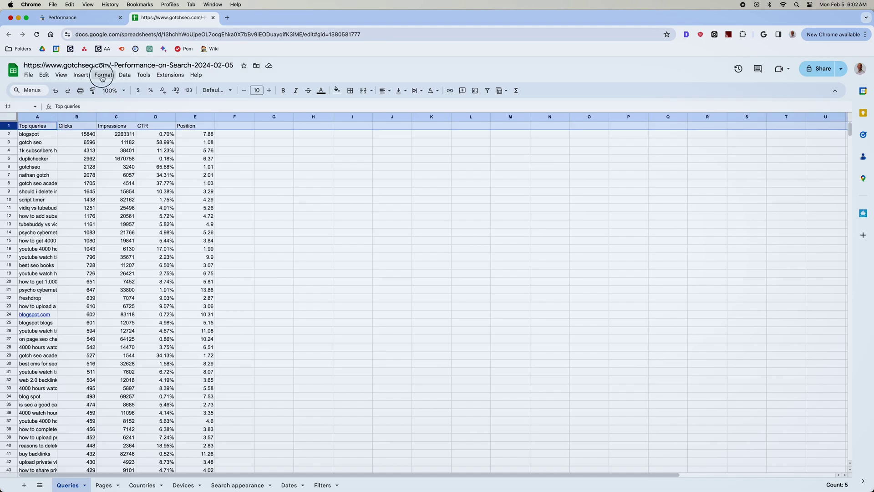
# - Freeze the header row and create a filter on the data table
pyautogui.click(80, 75)
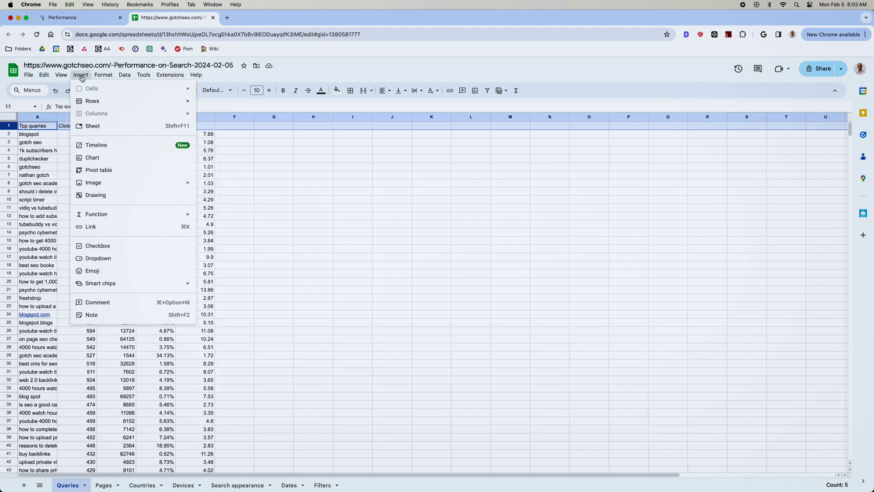
pyautogui.moveTo(104, 105)
pyautogui.click(224, 119)
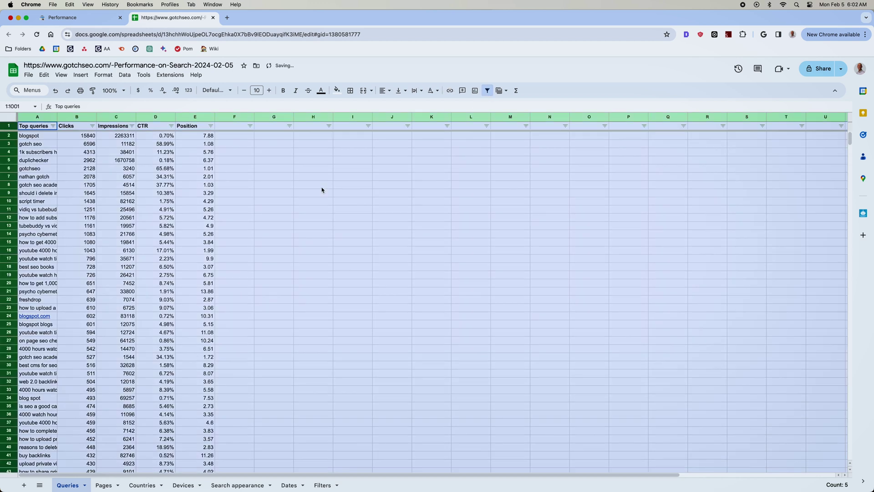
pyautogui.click(317, 184)
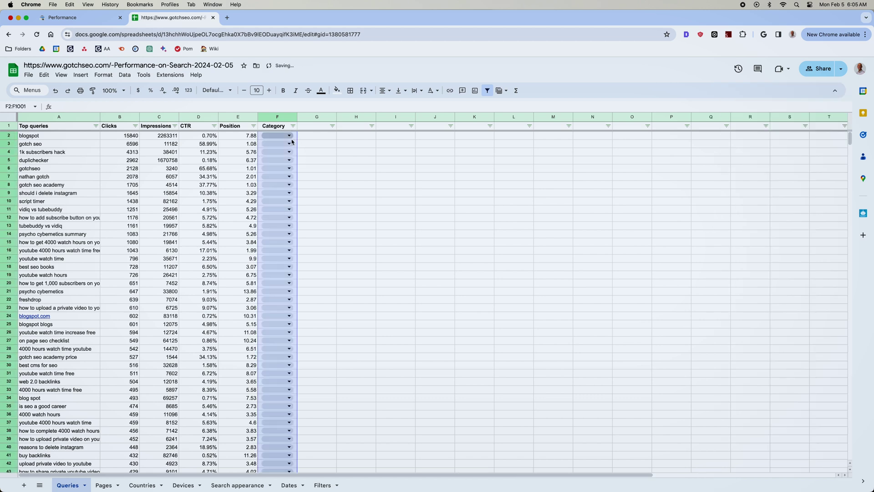
# - Add the Category dropdown column in F and widen column F
pyautogui.click(375, 202)
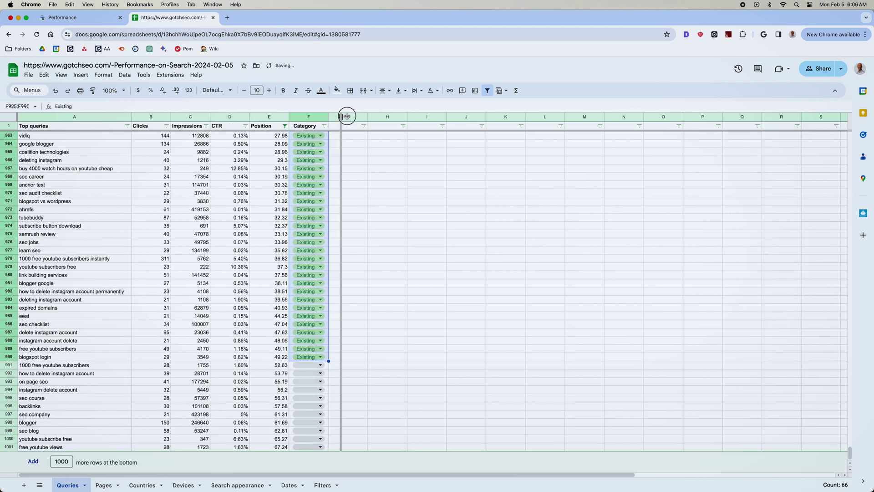
pyautogui.moveTo(348, 117); pyautogui.dragTo(349, 116)
pyautogui.click(487, 308)
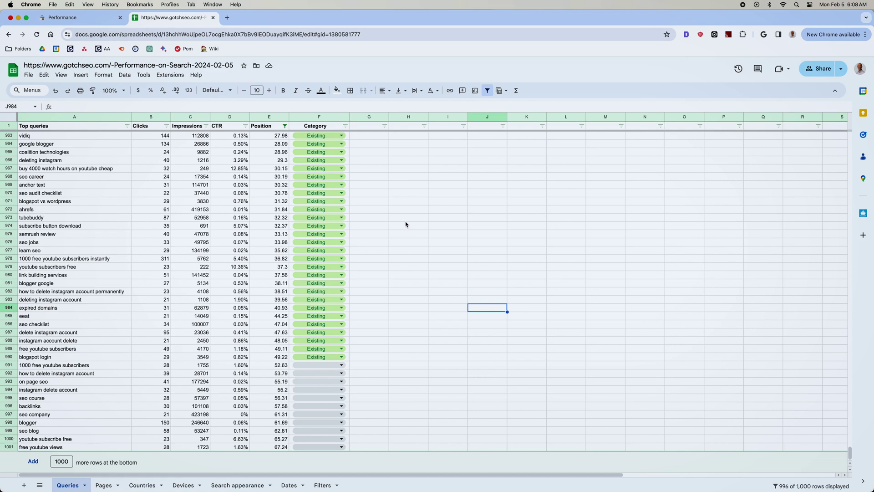
pyautogui.scroll(20, 418, 251)
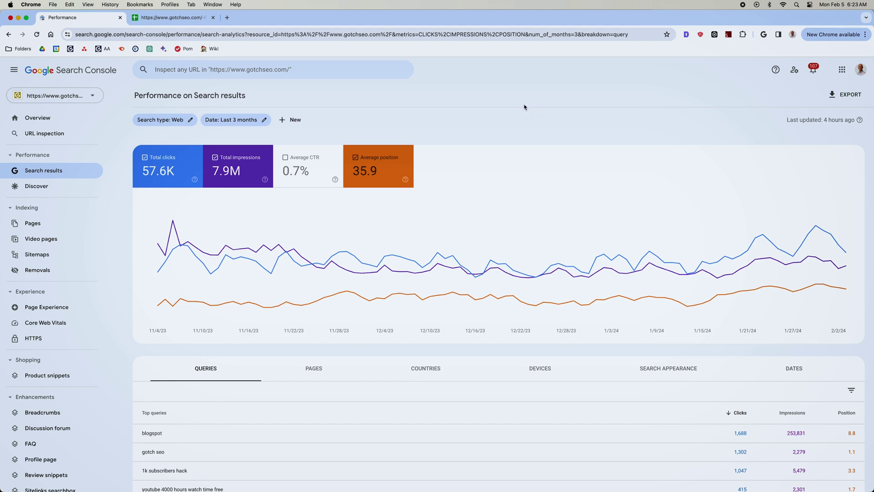
# - Filter the report to the how-to-get-4000-watch-hours-on-youtube page and browse its queries
pyautogui.scroll(-4, 532, 136)
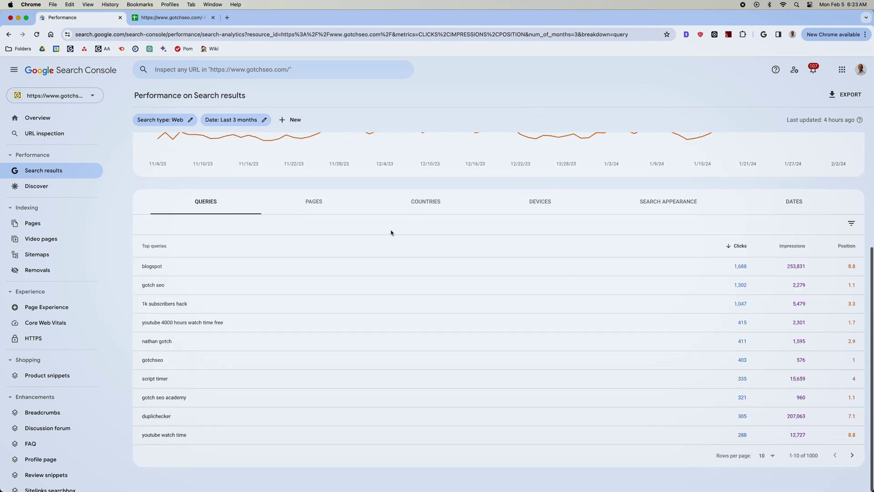
pyautogui.click(317, 202)
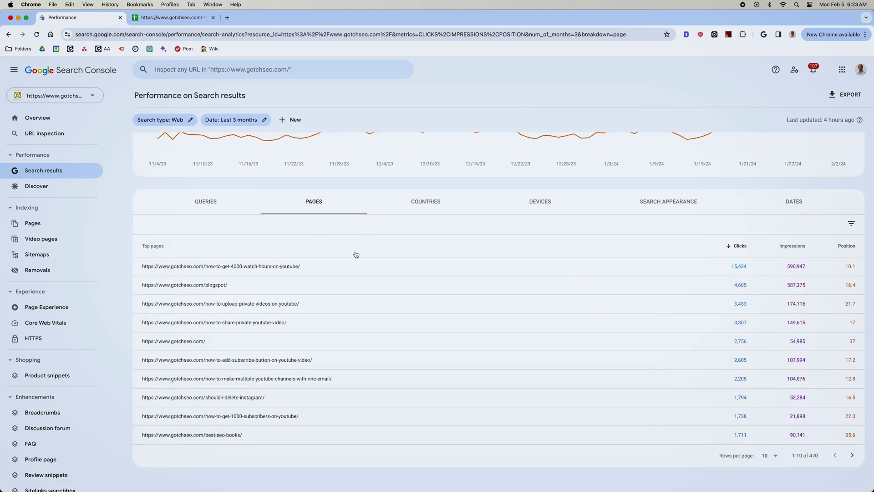
pyautogui.click(398, 268)
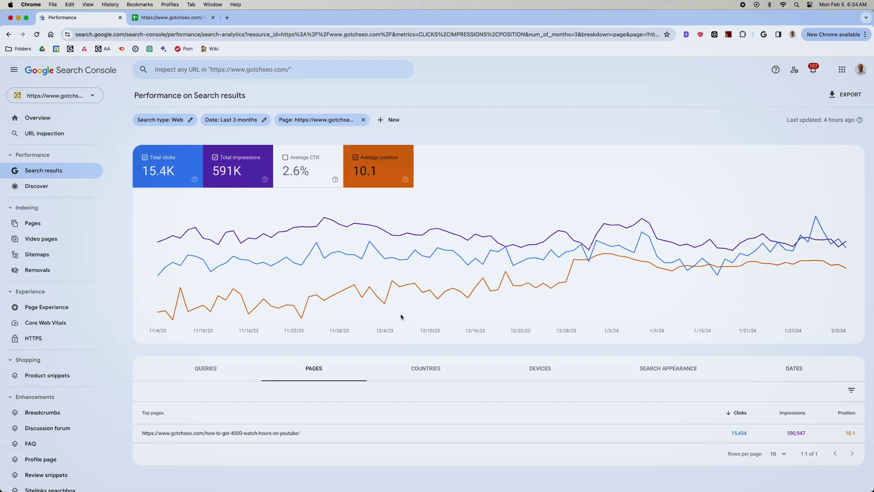
pyautogui.click(228, 375)
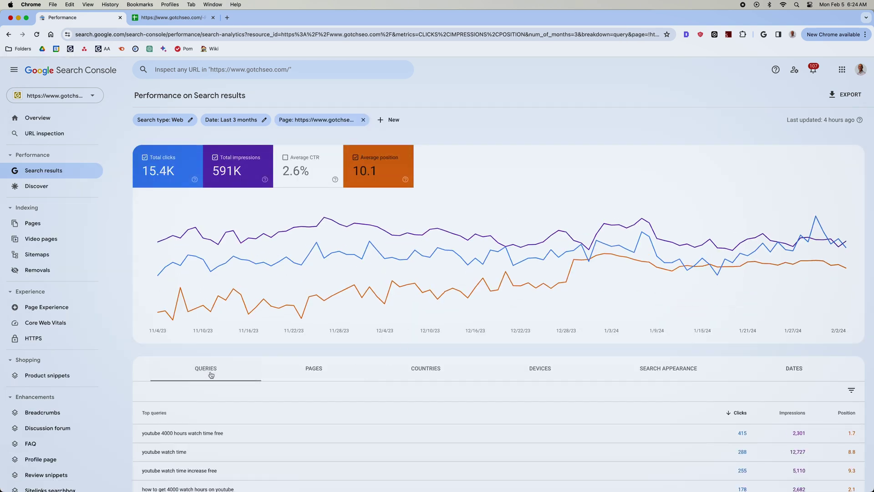
pyautogui.scroll(-3, 474, 319)
pyautogui.scroll(-2, 473, 319)
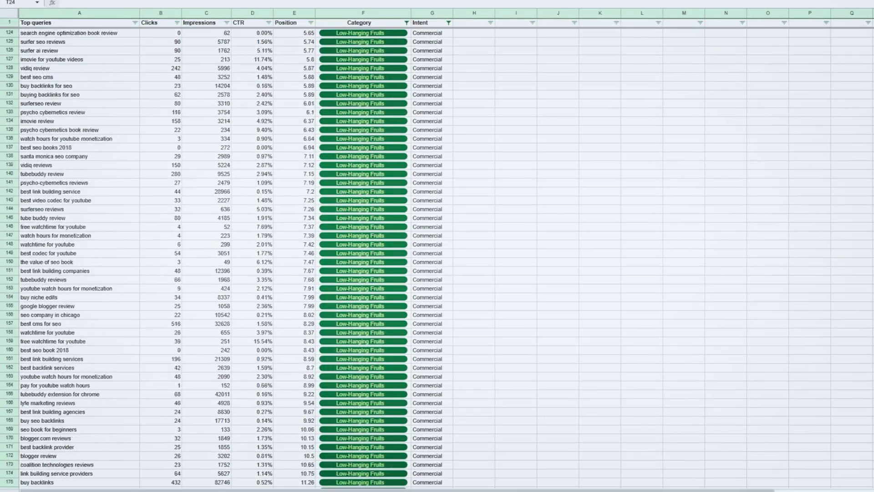
# - Enter the IFS/REGEXMATCH Intent formula in G17 and fill it down column G
pyautogui.scroll(-20, 437, 257)
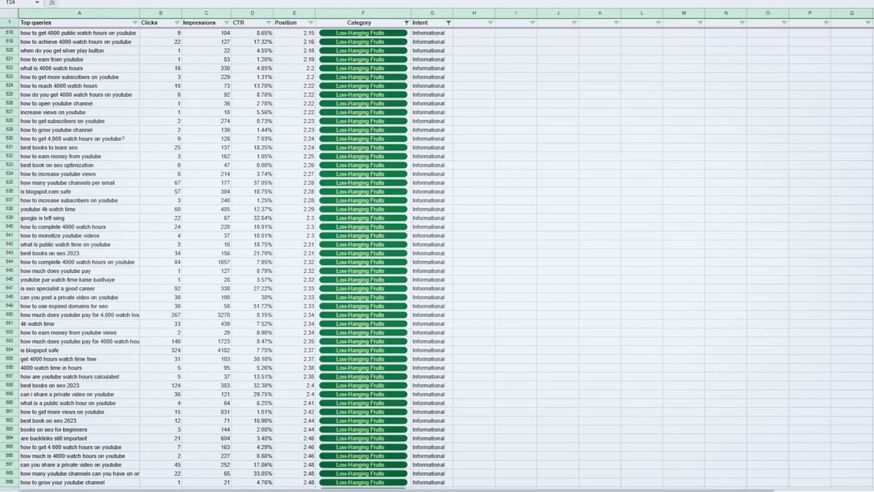
pyautogui.scroll(-20, 437, 258)
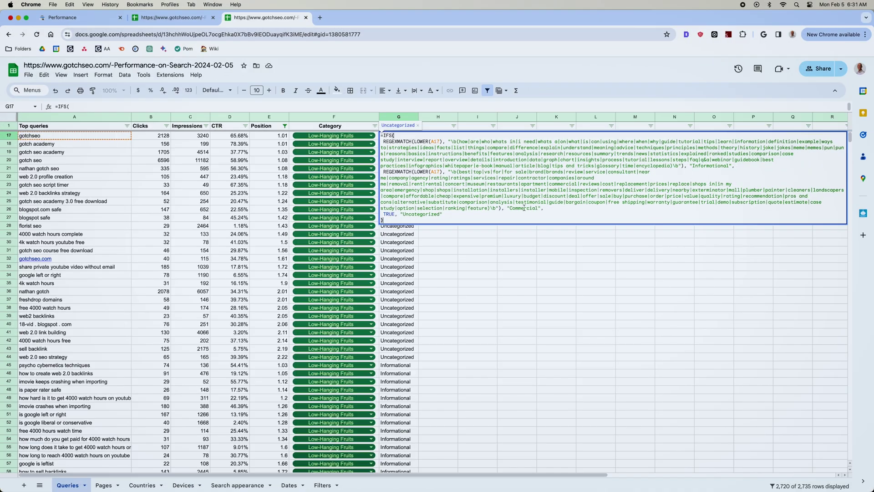
pyautogui.press('super+a')
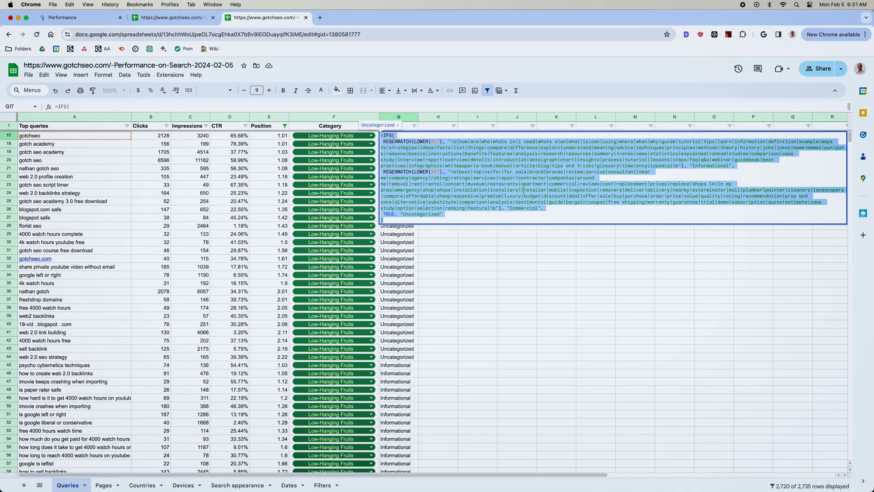
pyautogui.click(433, 142)
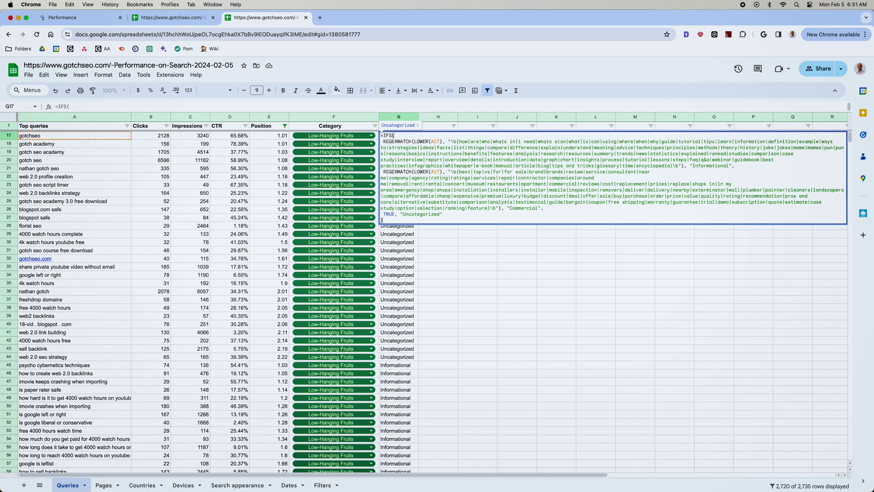
pyautogui.press('Return')
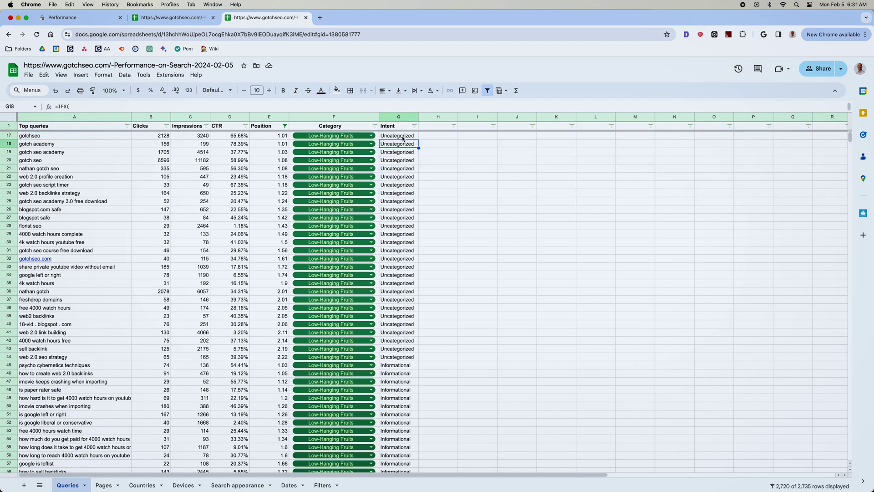
pyautogui.scroll(-10, 407, 231)
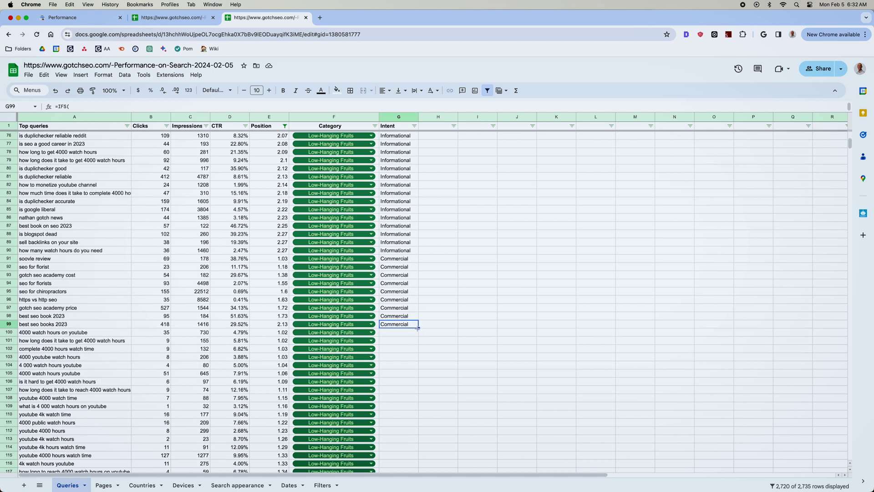
pyautogui.moveTo(419, 328); pyautogui.dragTo(423, 489)
pyautogui.scroll(-5, 418, 319)
pyautogui.scroll(20, 396, 420)
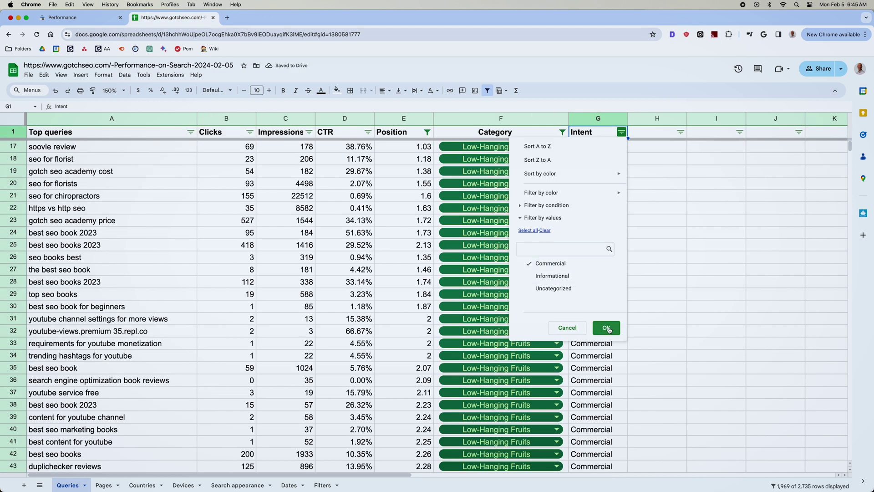
# - Filter the Intent column to show only Commercial queries
pyautogui.click(608, 328)
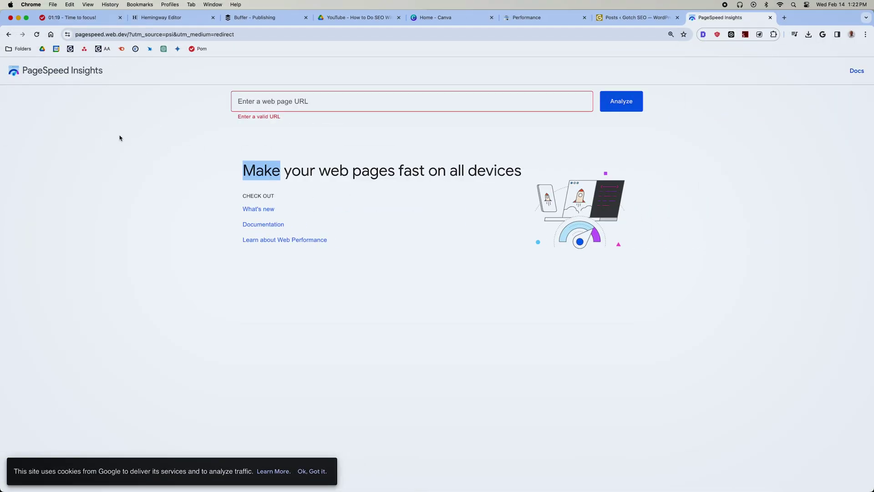
# - Analyze the best-seo-books URL in PageSpeed Insights and view its desktop score of 95
pyautogui.click(263, 95)
pyautogui.click(627, 102)
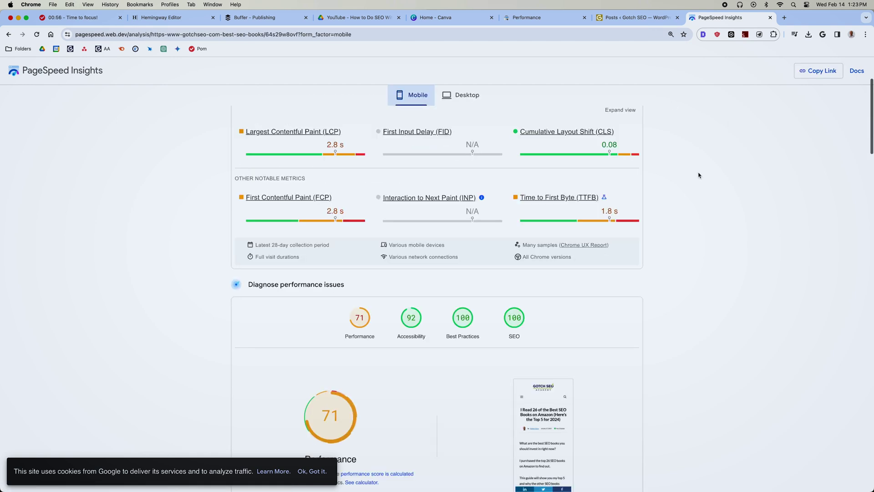
pyautogui.scroll(-5, 699, 175)
pyautogui.scroll(-1, 699, 174)
pyautogui.click(469, 98)
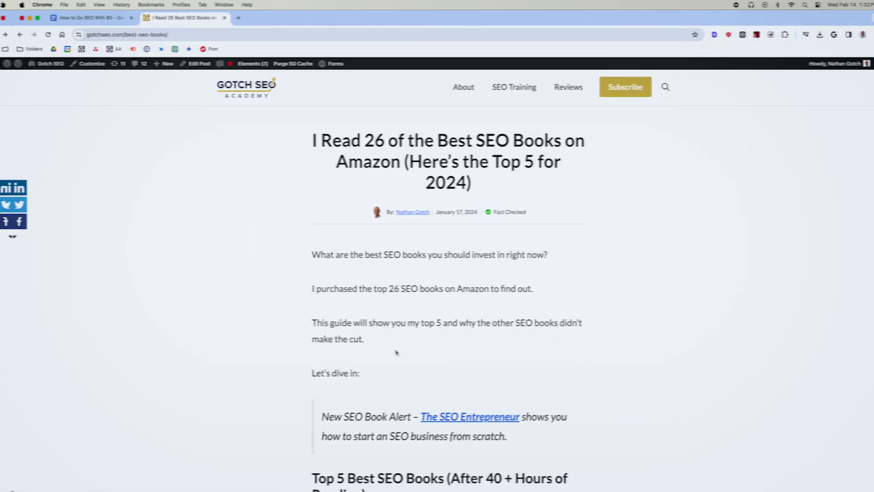
# - Open DevTools Elements on the best SEO books article and select the main.site-main node
pyautogui.press('super+alt+i')
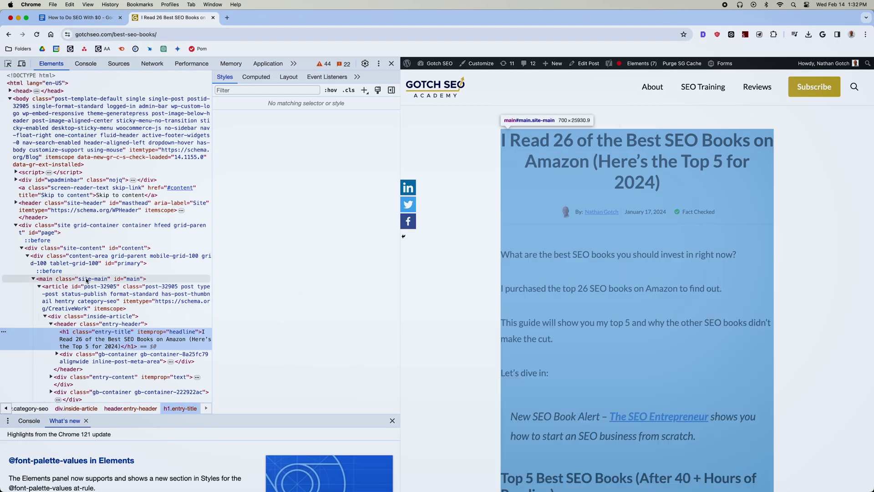
pyautogui.click(87, 279)
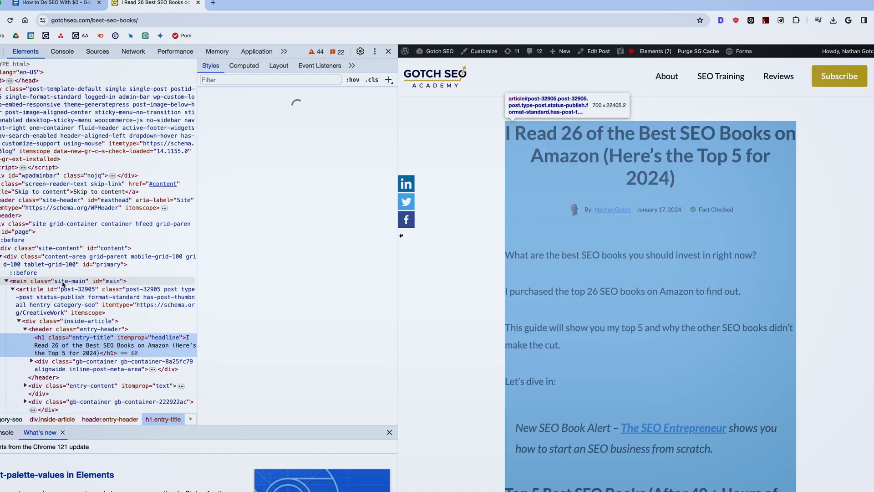
pyautogui.click(63, 281)
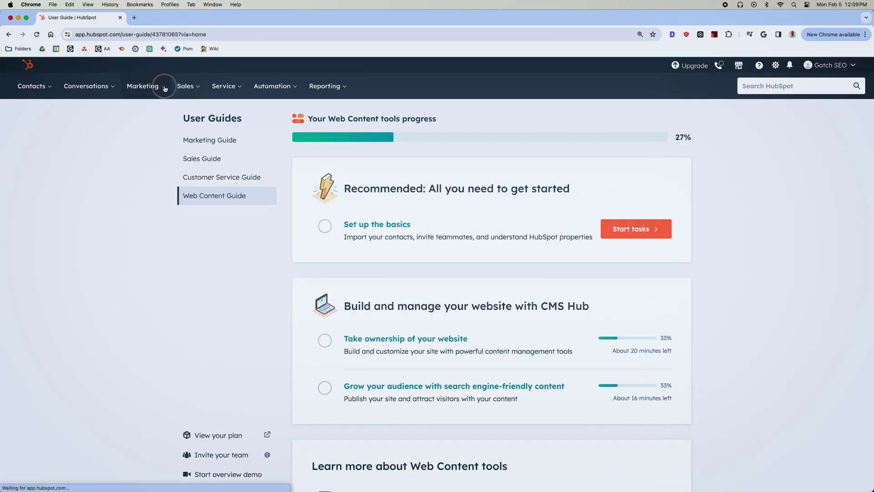
# - From Marketing > Website > Blog, AI-generate a best CMS for SEO post, picking the last suggested title
pyautogui.click(164, 87)
pyautogui.moveTo(182, 172)
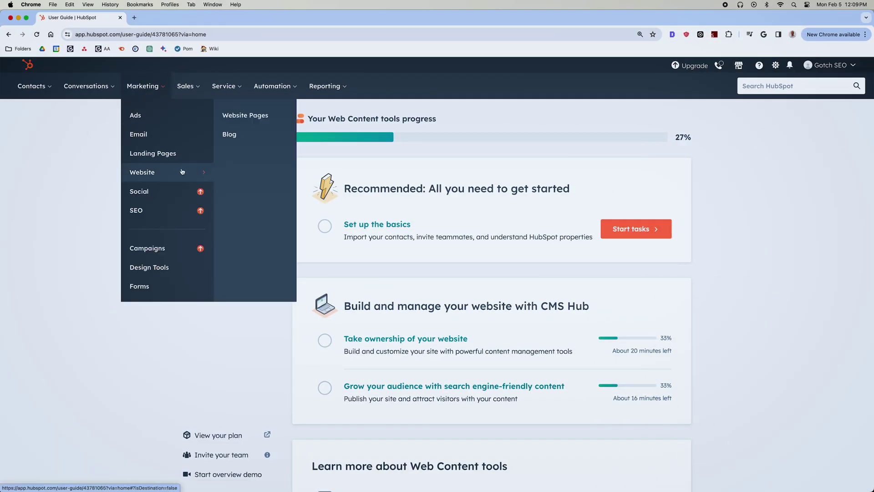
pyautogui.click(234, 138)
pyautogui.click(766, 120)
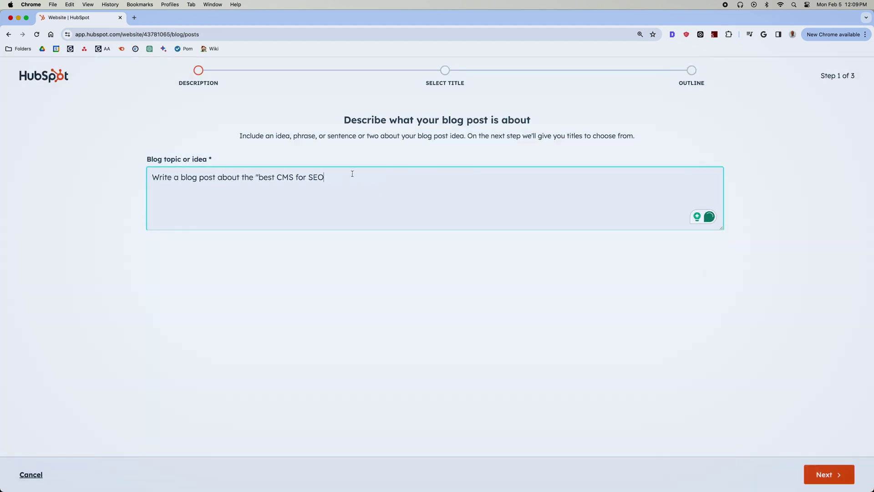
pyautogui.click(825, 474)
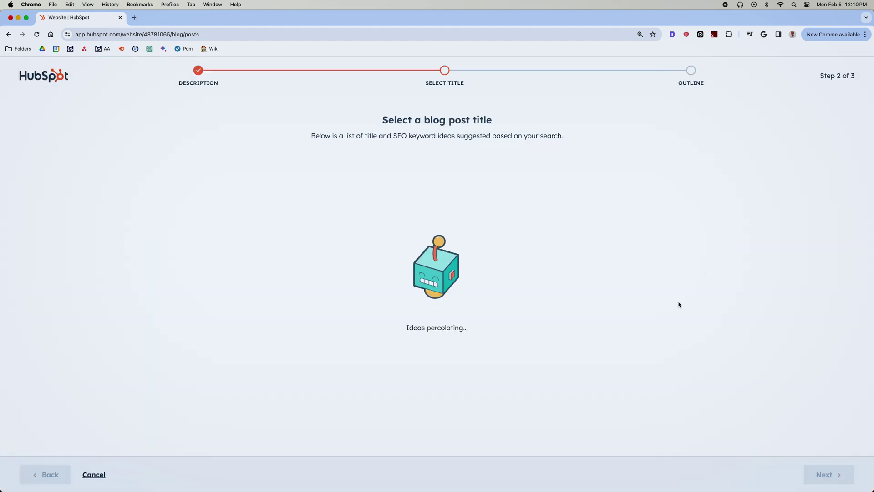
pyautogui.click(159, 352)
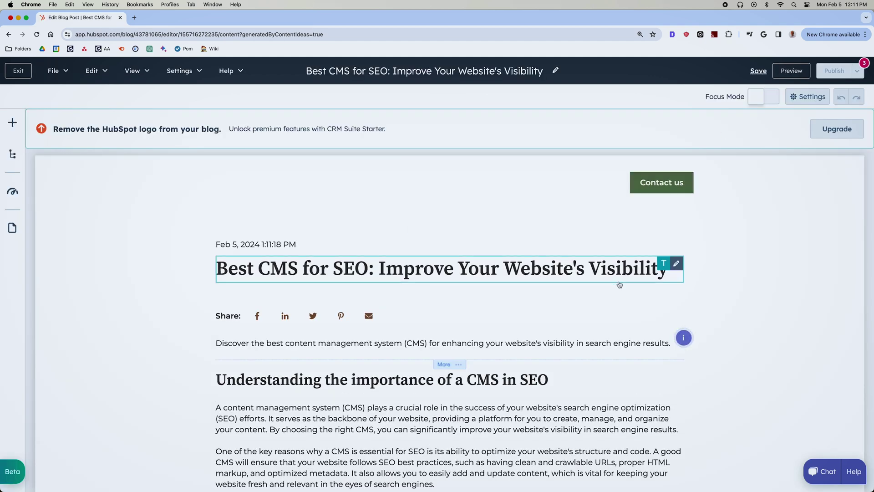
# - Activate the CMS post body editor and review its WordPress, Joomla, Drupal, Magento and Wix sections
pyautogui.scroll(-3, 617, 283)
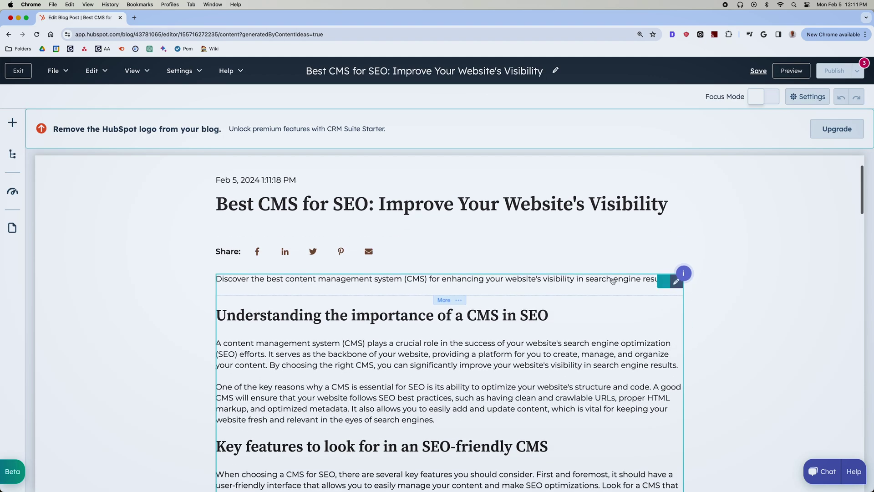
pyautogui.click(478, 350)
pyautogui.scroll(-4, 478, 350)
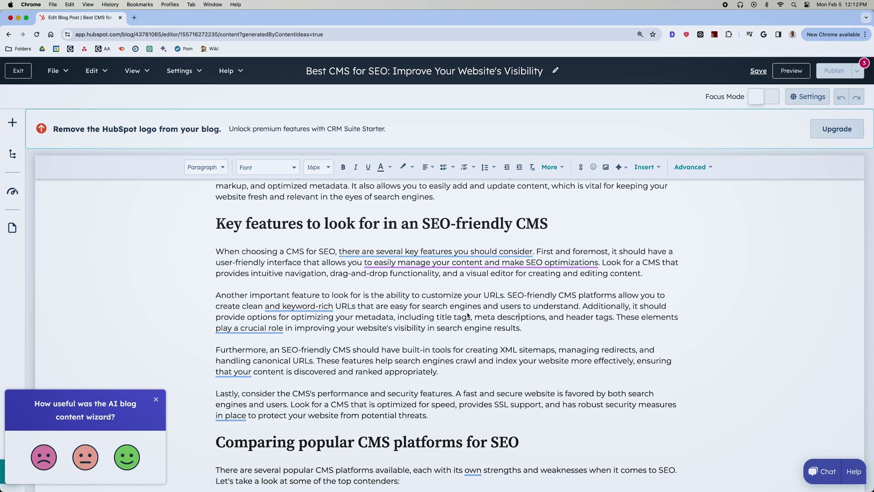
pyautogui.scroll(-1, 465, 314)
pyautogui.scroll(-2, 424, 303)
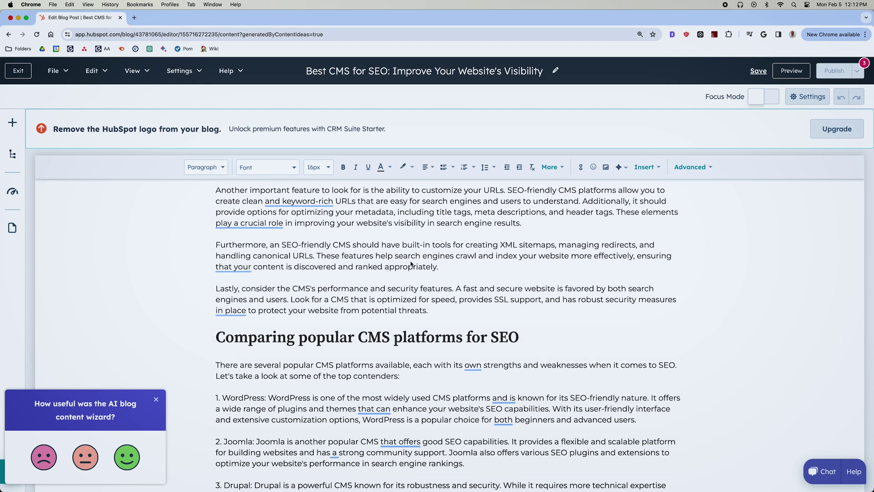
pyautogui.scroll(-3, 416, 264)
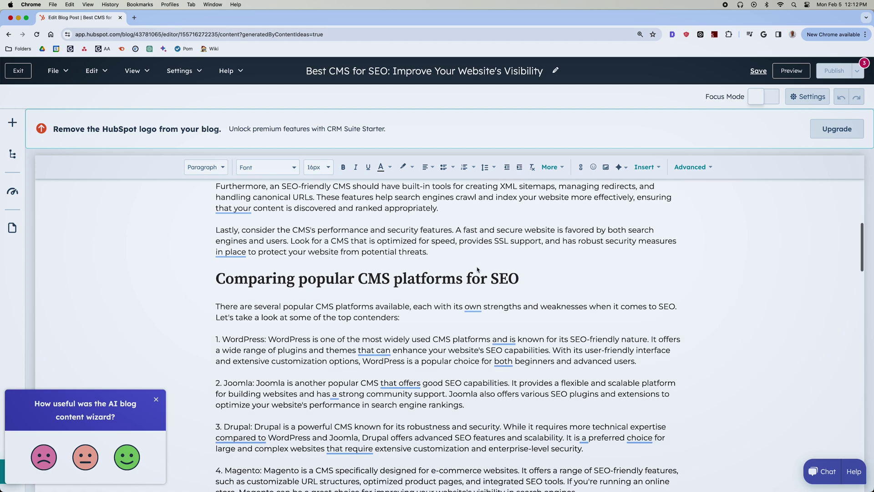
pyautogui.scroll(-1, 455, 268)
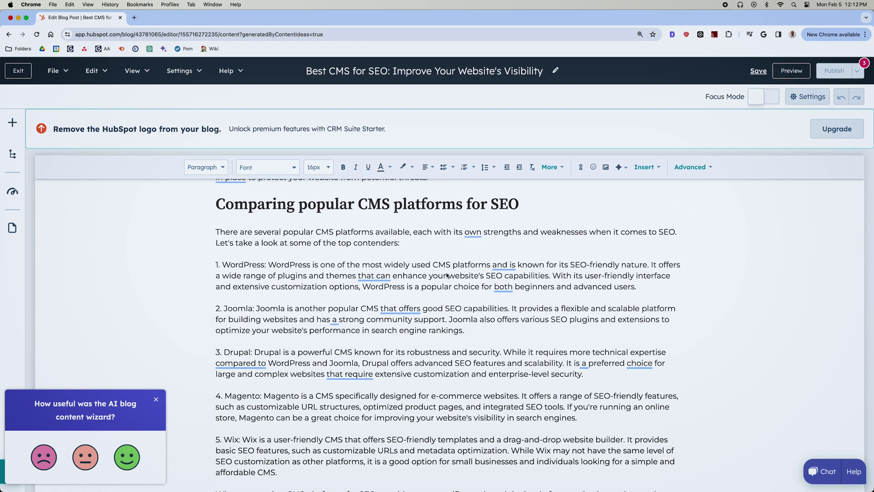
pyautogui.scroll(10, 446, 275)
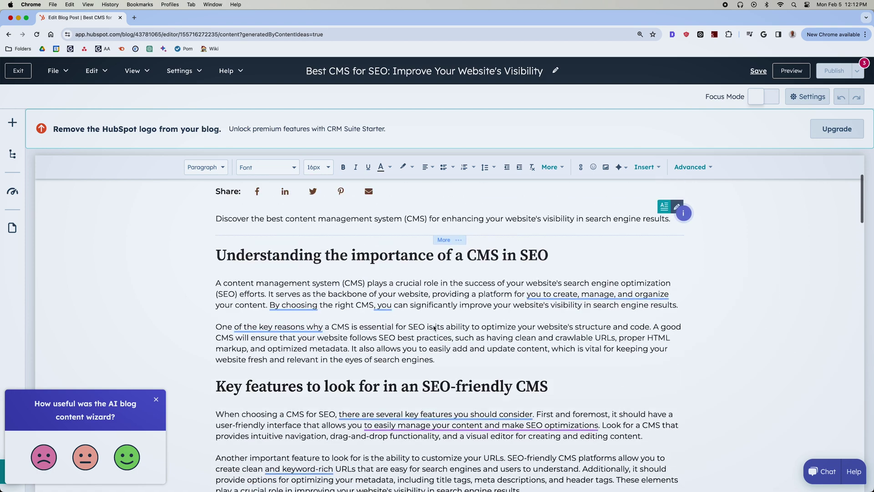
# - Replace the paragraph on why a CMS matters for SEO with an AI rewrite
pyautogui.scroll(-1, 438, 327)
pyautogui.moveTo(216, 303); pyautogui.dragTo(487, 331)
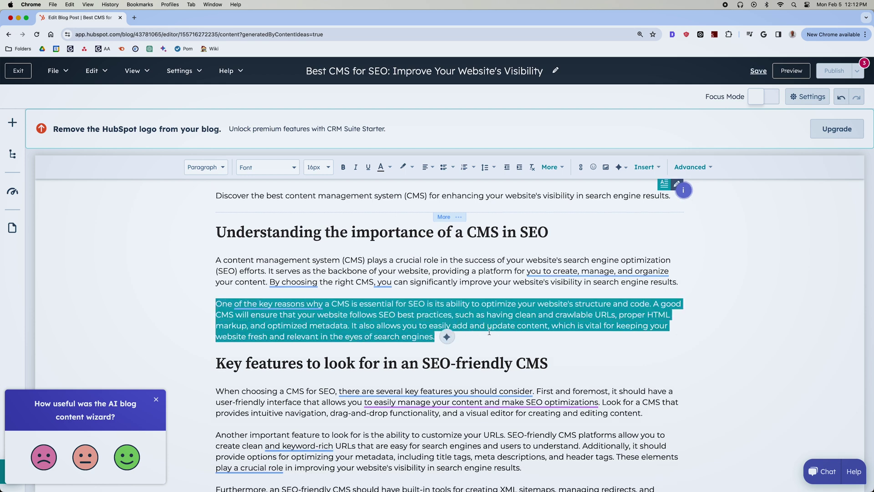
pyautogui.click(626, 168)
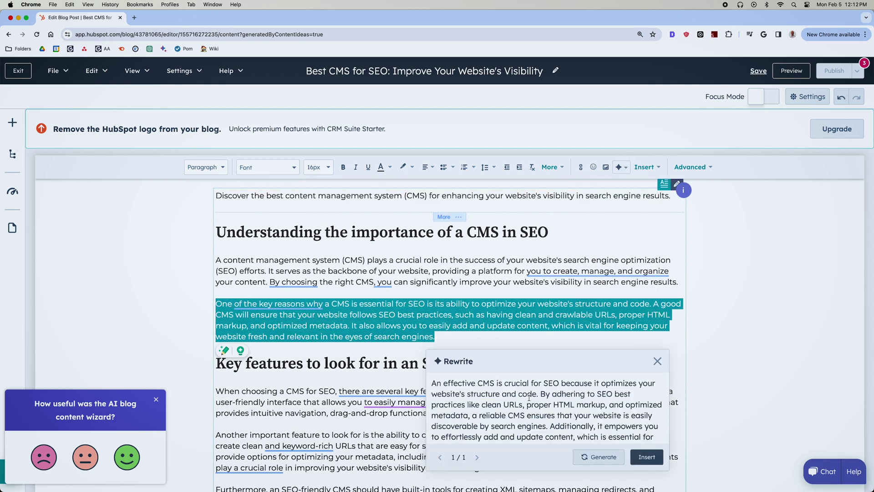
pyautogui.scroll(-1, 537, 390)
pyautogui.scroll(1, 537, 390)
pyautogui.click(647, 457)
# - Have the AI assistant expand the next paragraph, on built-in SEO tools and sitemaps
pyautogui.scroll(-5, 437, 318)
pyautogui.moveTo(438, 369); pyautogui.dragTo(215, 351)
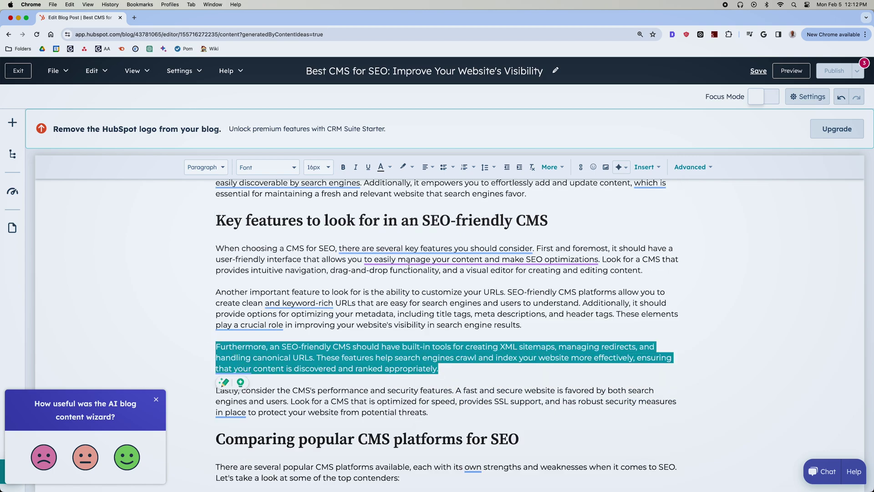
pyautogui.click(626, 170)
pyautogui.click(601, 191)
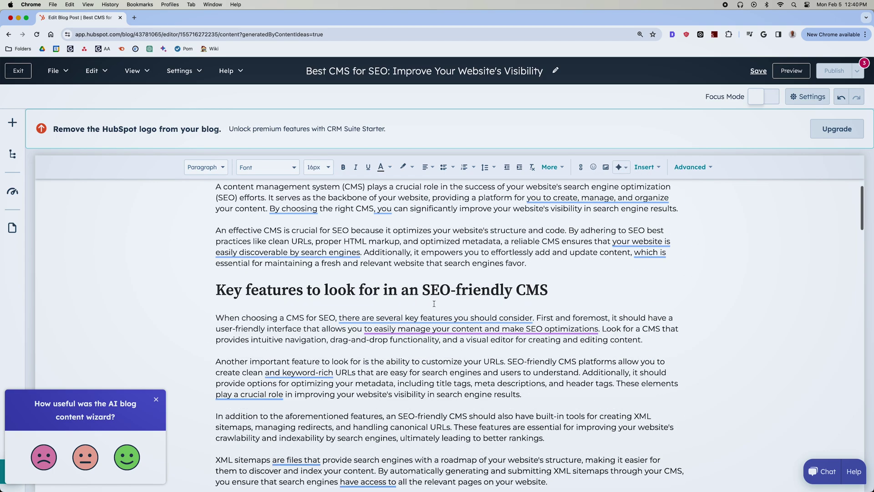
# - Add the FAQ question 'Is HubSpot CMS good for SEO?' on a new line as Heading 3
pyautogui.scroll(-20, 433, 276)
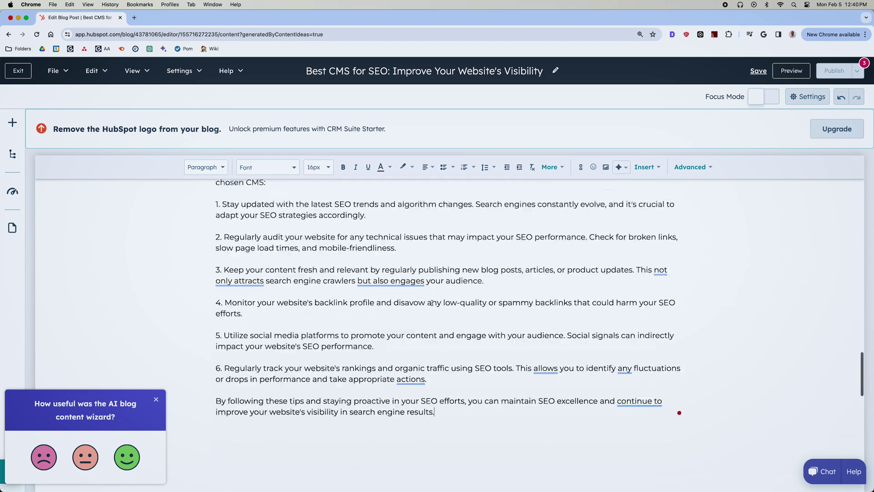
pyautogui.press('Return')
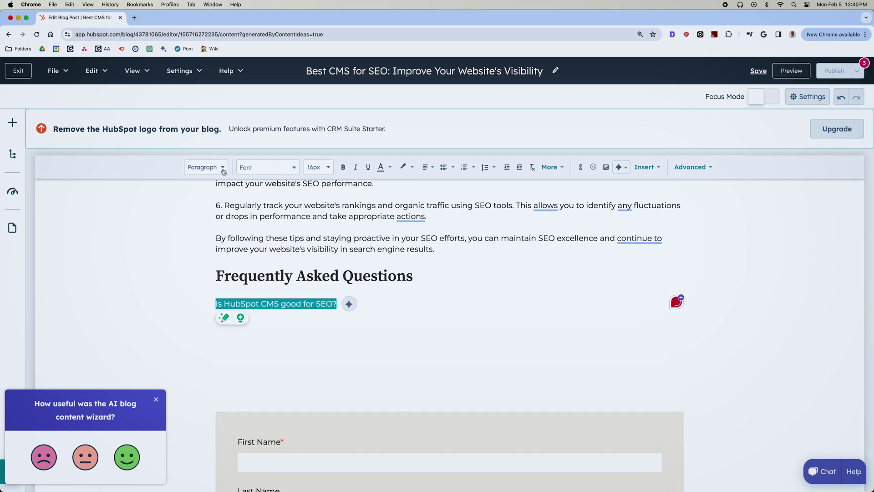
pyautogui.click(223, 168)
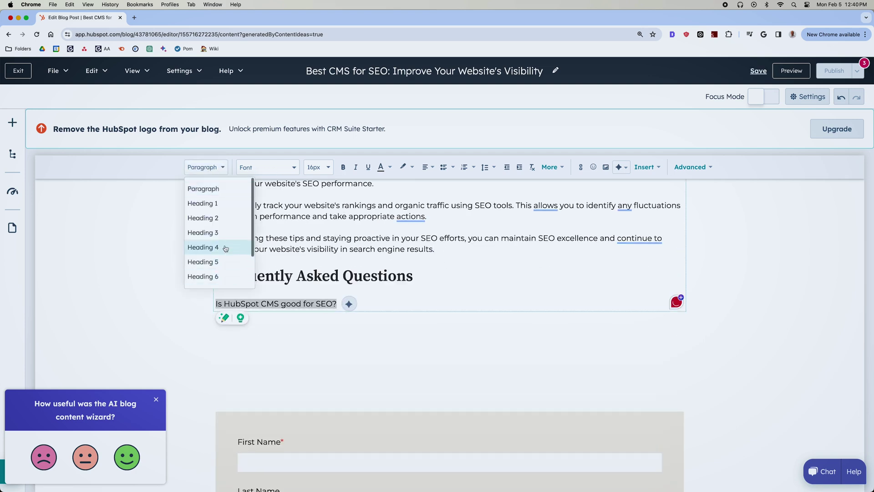
pyautogui.click(209, 233)
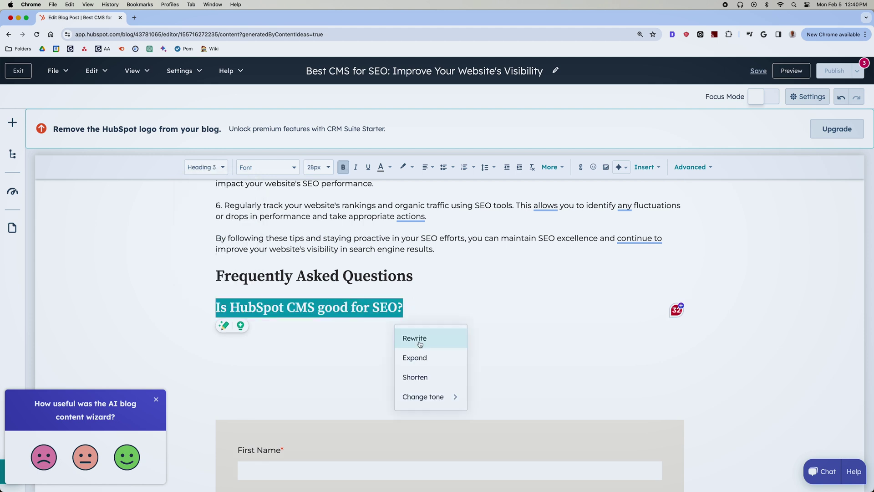
# - Generate an AI answer paragraph to the FAQ question and insert it into the post
pyautogui.click(619, 167)
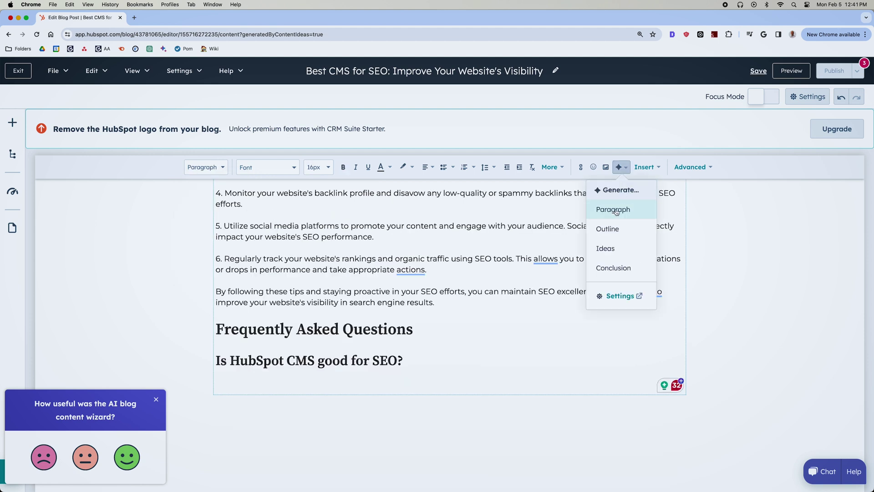
pyautogui.click(614, 210)
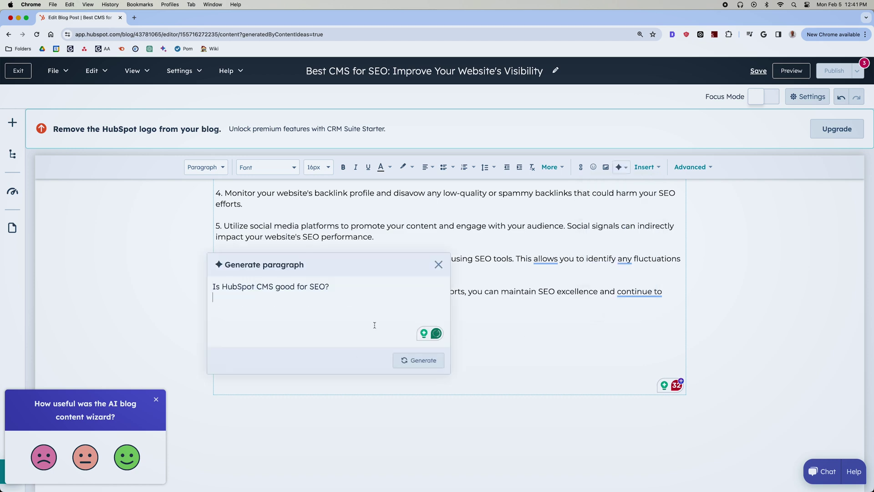
pyautogui.click(419, 356)
pyautogui.click(427, 360)
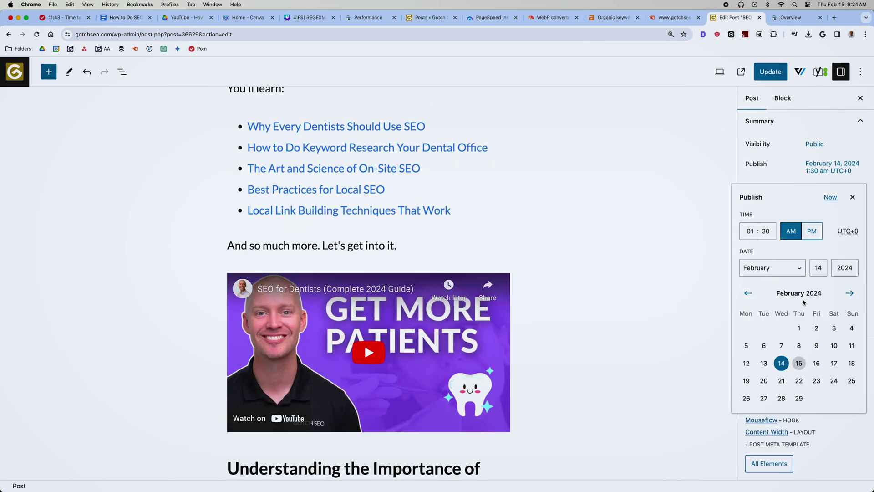
# - Confirm the February 15, 2024 publish date and update the post
pyautogui.click(832, 100)
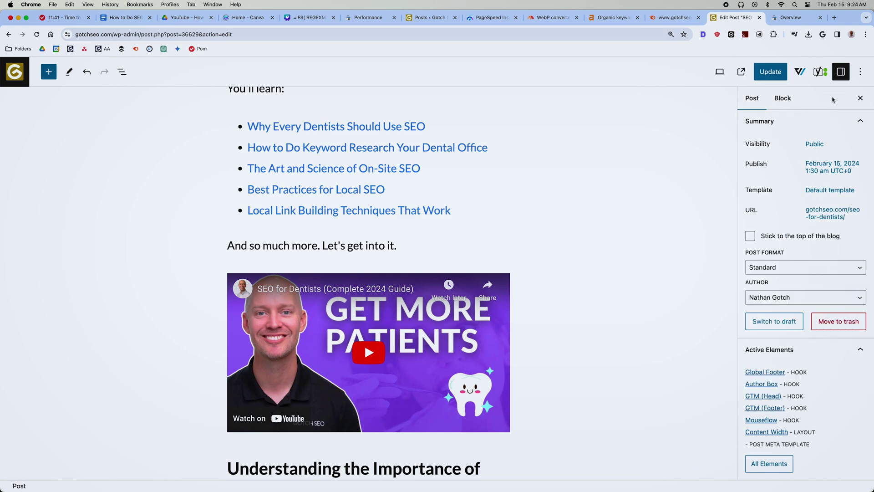
pyautogui.click(766, 71)
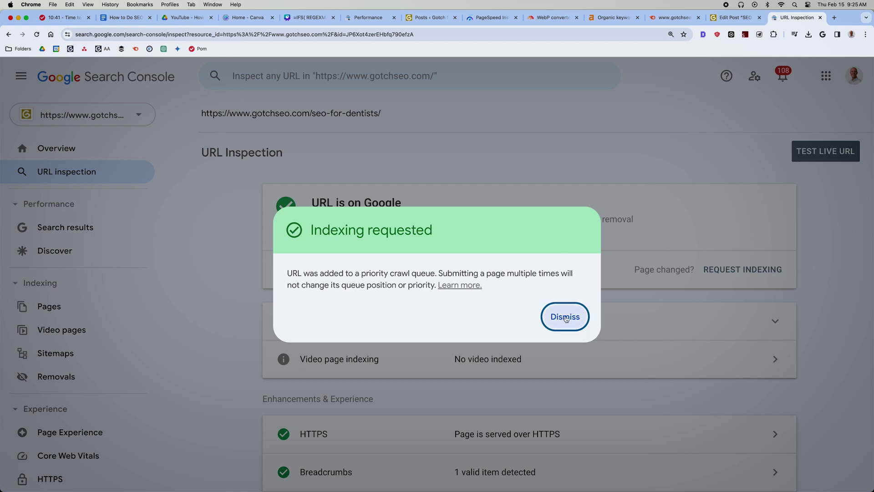
# - Dismiss the indexing confirmation, live-test the seo-for-dentists URL and view the tested page's HTML
pyautogui.click(565, 317)
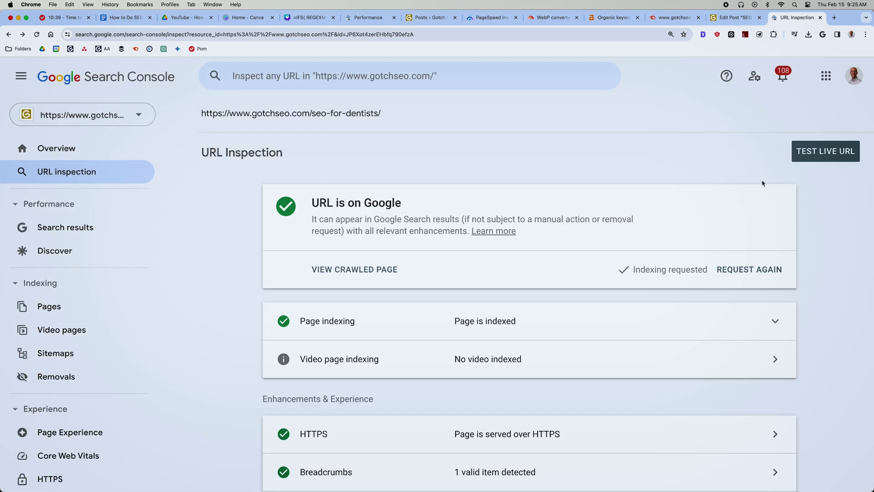
pyautogui.click(812, 158)
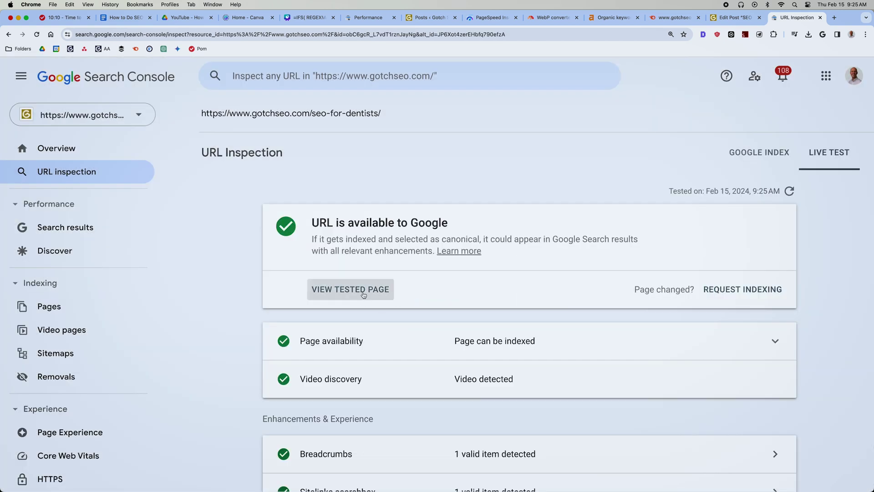
pyautogui.click(364, 294)
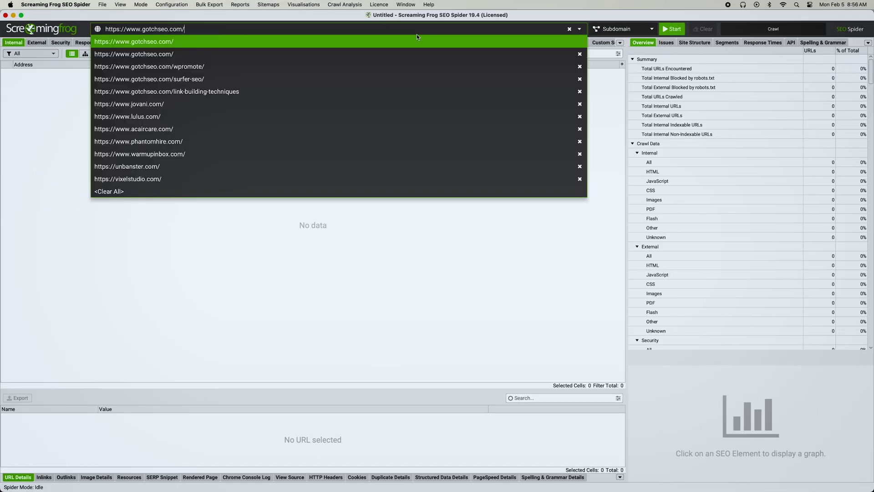
pyautogui.click(513, 269)
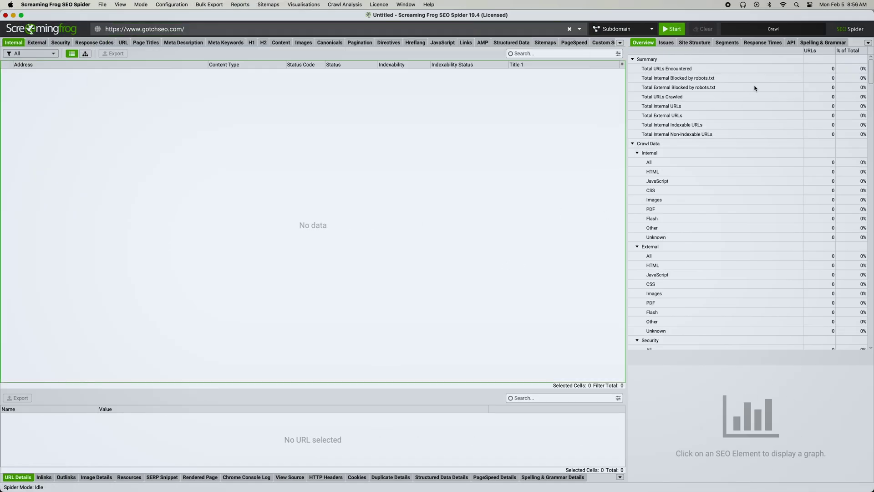
pyautogui.click(792, 42)
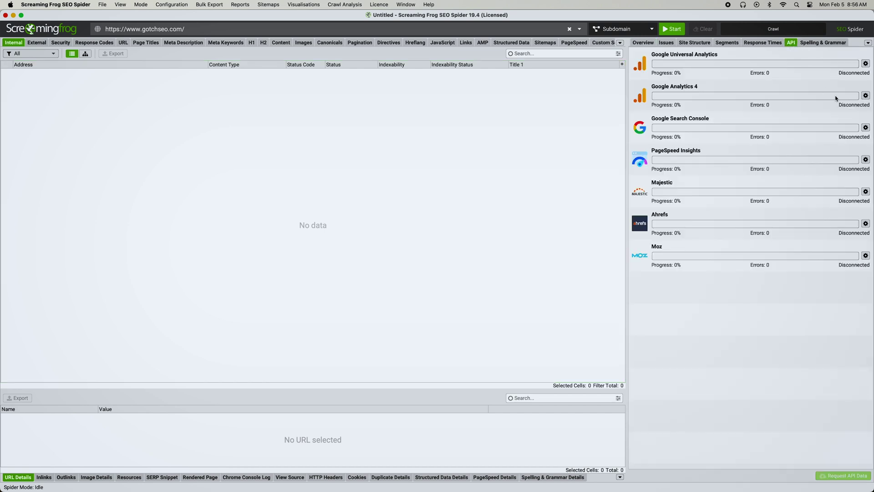
pyautogui.click(169, 5)
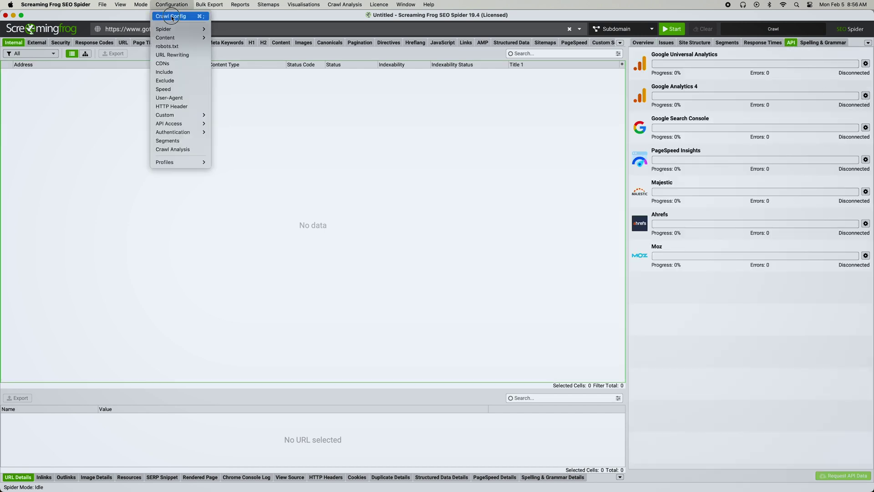
pyautogui.click(171, 17)
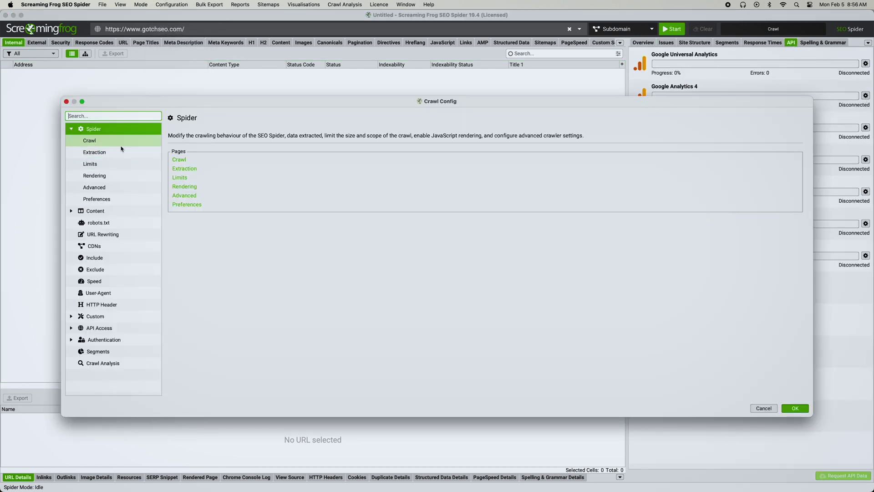
pyautogui.click(121, 145)
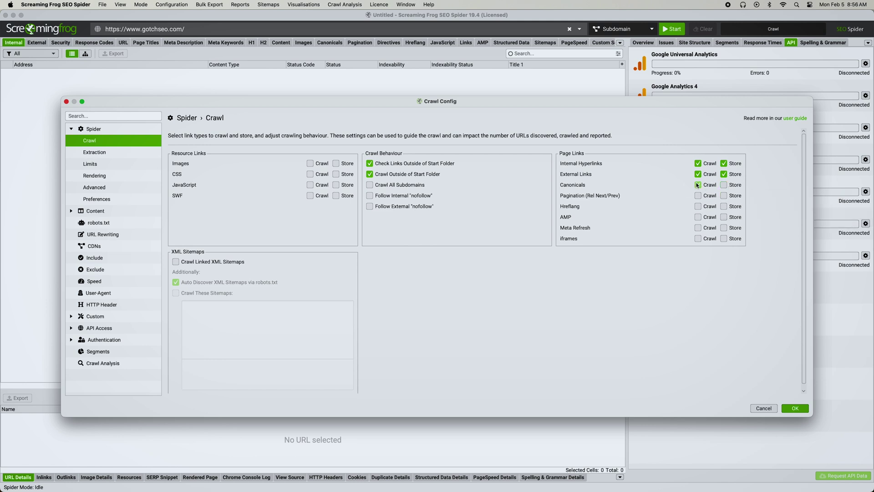
pyautogui.click(99, 329)
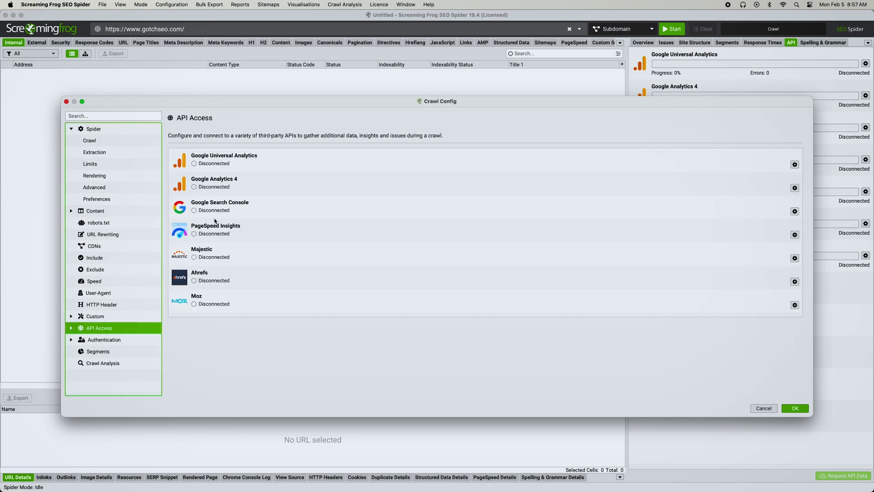
pyautogui.click(794, 188)
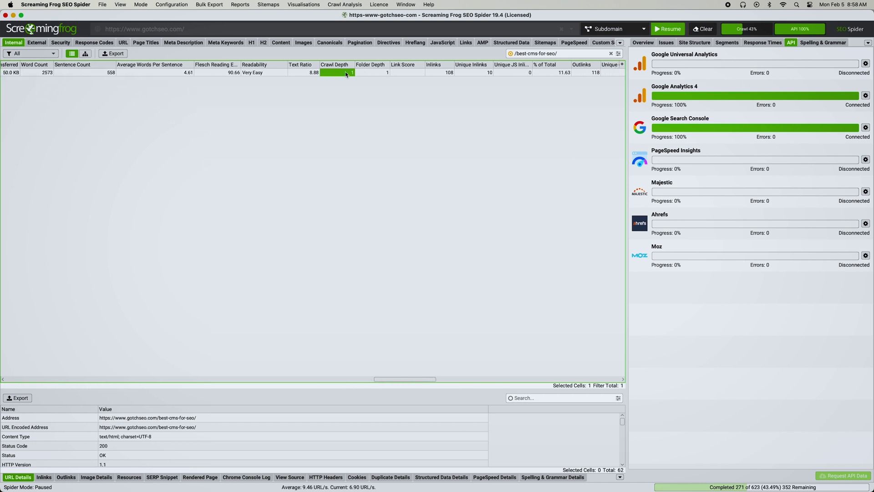
# - Scroll the best-cms-for-seo result right to its Word Count and Readability columns
pyautogui.hscroll(2, 345, 73)
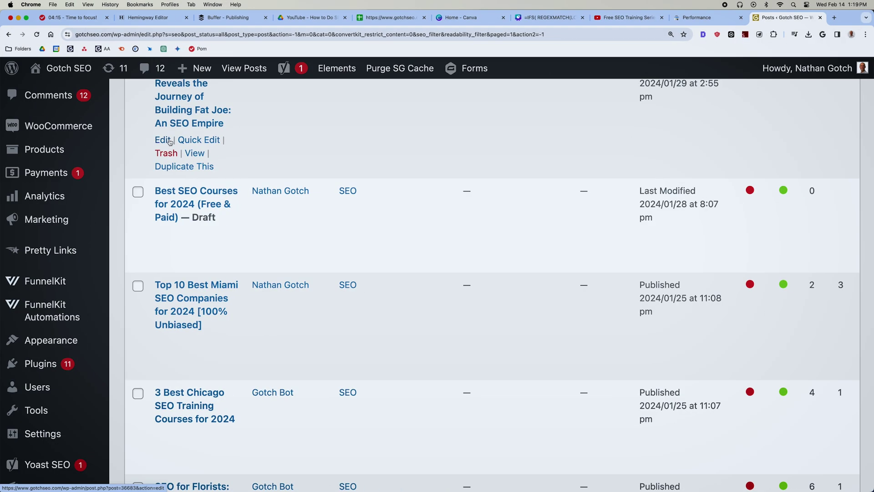
pyautogui.scroll(-5, 173, 141)
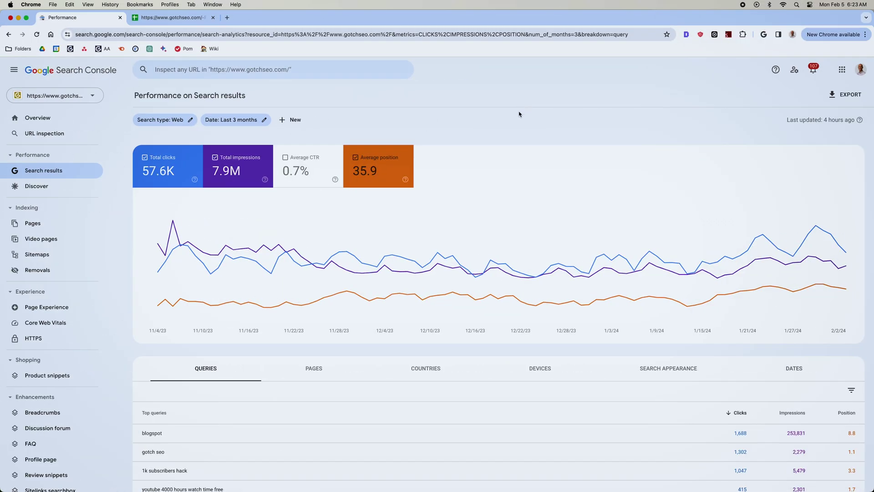
# - Filter the Performance report to the how-to-get-4000-watch-hours-on-youtube page and list its queries
pyautogui.scroll(-4, 314, 200)
pyautogui.click(315, 202)
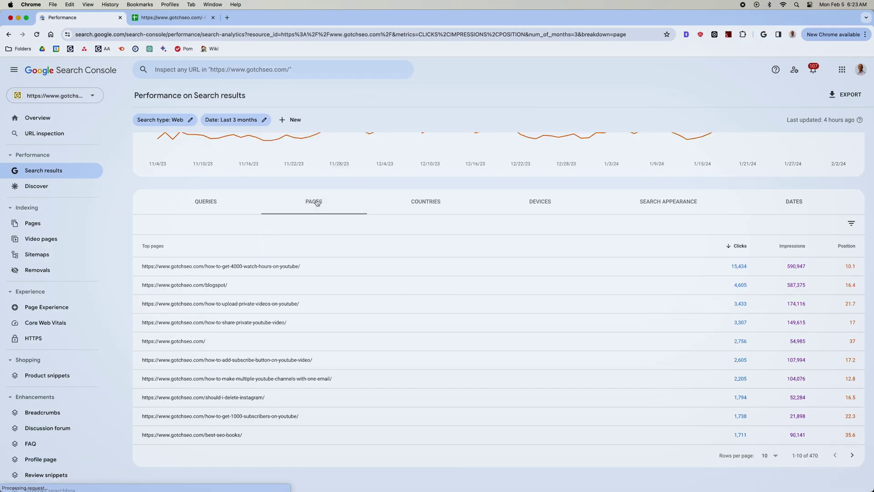
pyautogui.click(399, 268)
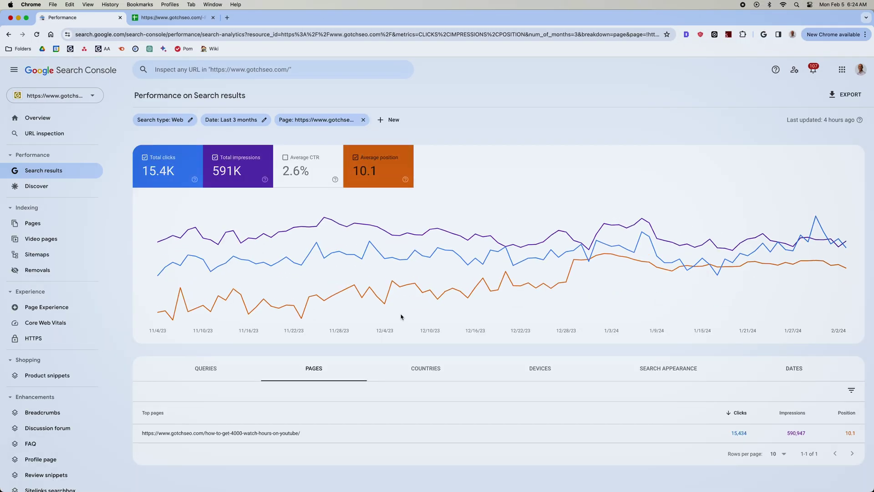
pyautogui.click(247, 375)
pyautogui.scroll(-4, 470, 319)
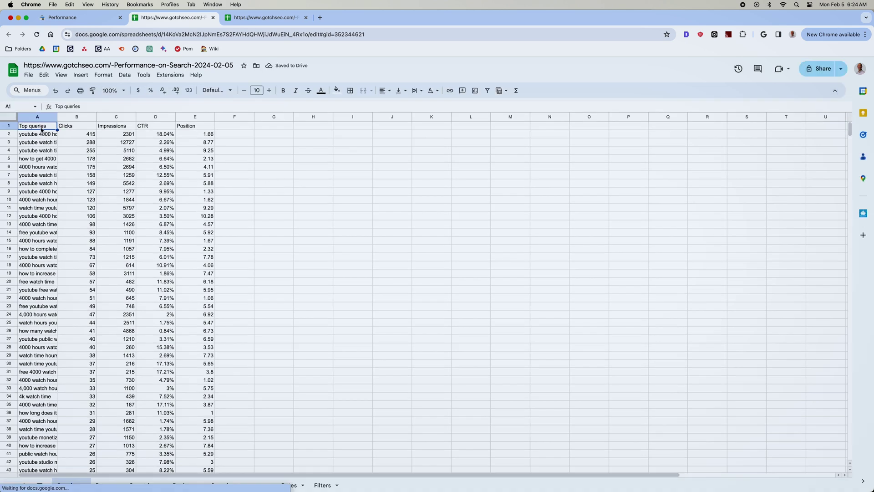
# - Select columns A–E: Top queries, Clicks, Impressions, CTR and Position
pyautogui.moveTo(37, 116); pyautogui.dragTo(182, 127)
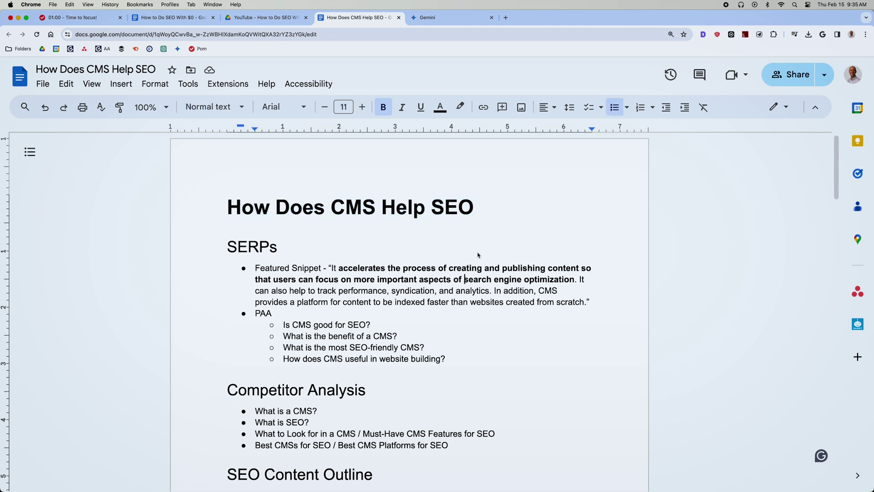
pyautogui.scroll(-1, 478, 255)
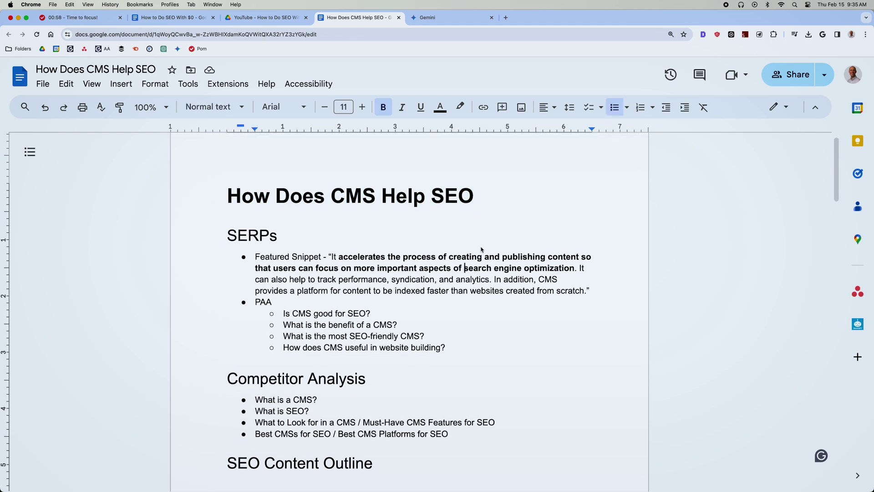
pyautogui.scroll(-1, 481, 248)
pyautogui.scroll(-1, 482, 240)
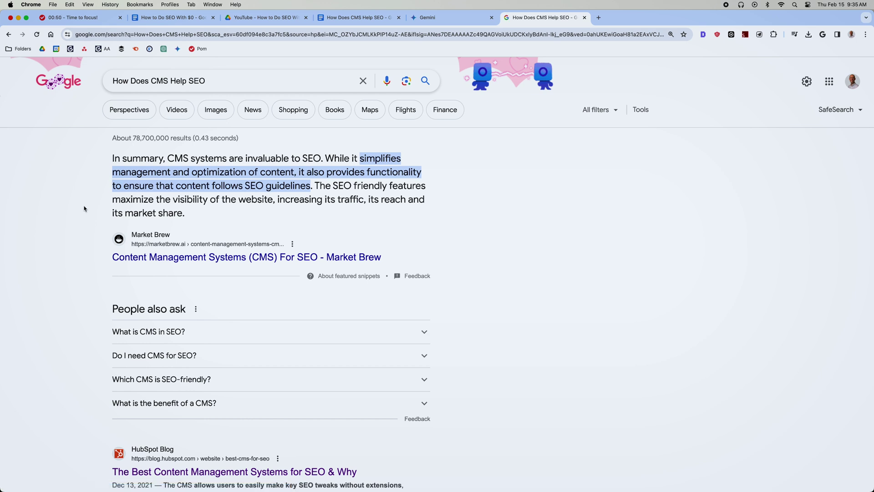
# - Search the Google results page for the keyword phrase and review the matches
pyautogui.scroll(-1, 84, 209)
pyautogui.scroll(-2, 82, 207)
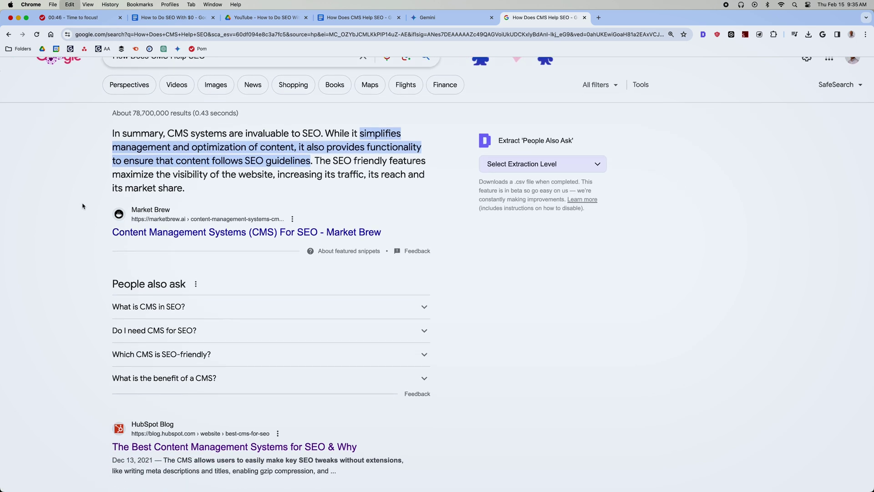
pyautogui.write('How Does CMS Help SEO')
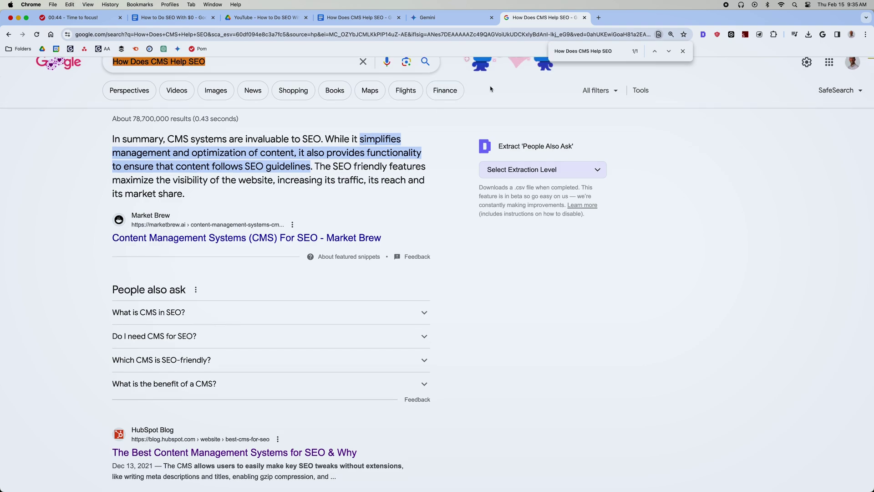
pyautogui.scroll(-20, 107, 227)
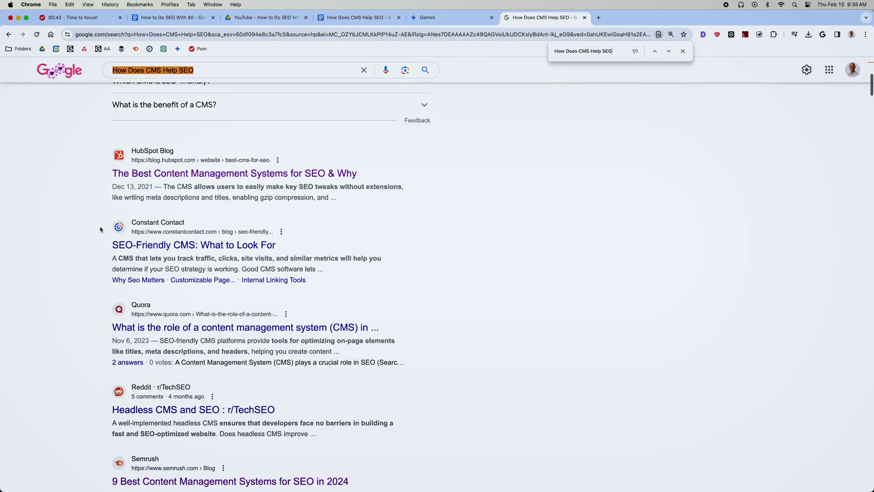
pyautogui.scroll(-3, 103, 229)
pyautogui.scroll(20, 104, 230)
pyautogui.scroll(5, 104, 226)
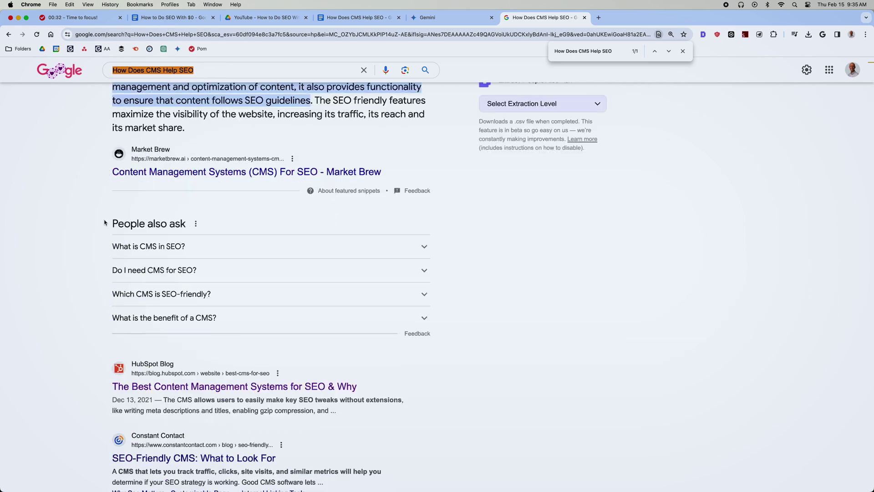
pyautogui.click(258, 318)
# - Open the Market Brew, HubSpot and Constant Contact results in new tabs
pyautogui.rightClick(157, 172)
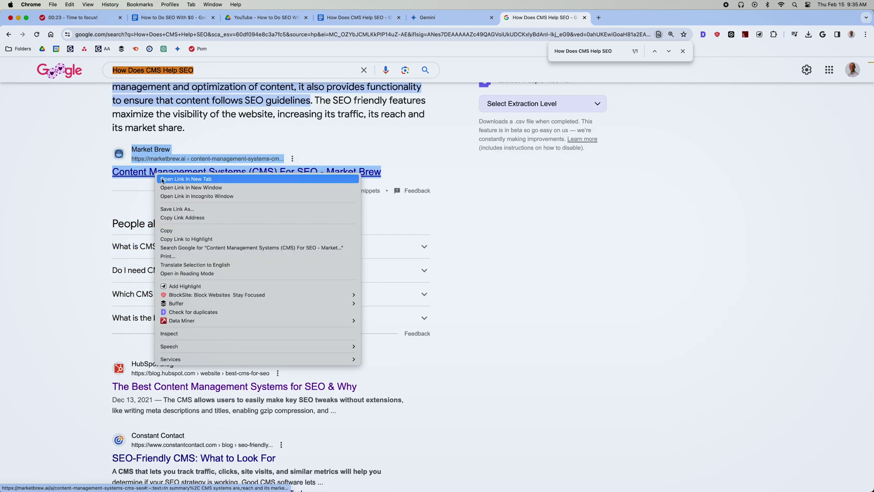
pyautogui.click(171, 181)
pyautogui.rightClick(203, 385)
pyautogui.click(218, 303)
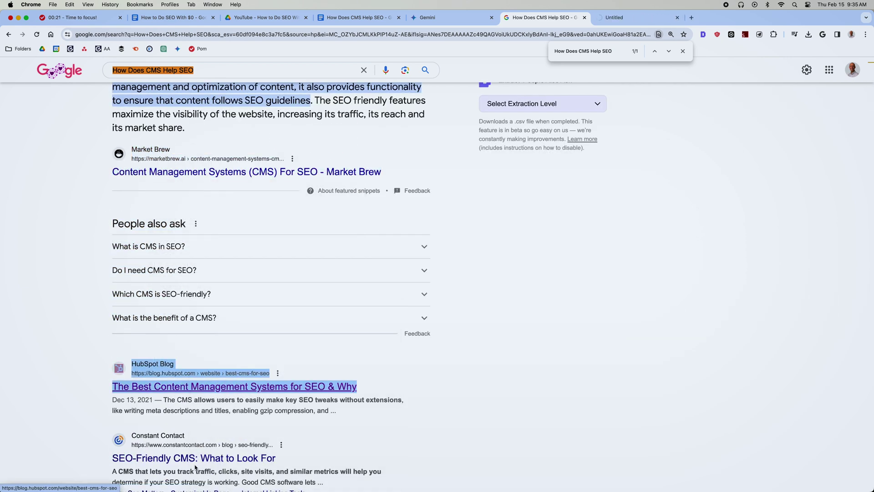
pyautogui.rightClick(201, 457)
pyautogui.click(256, 303)
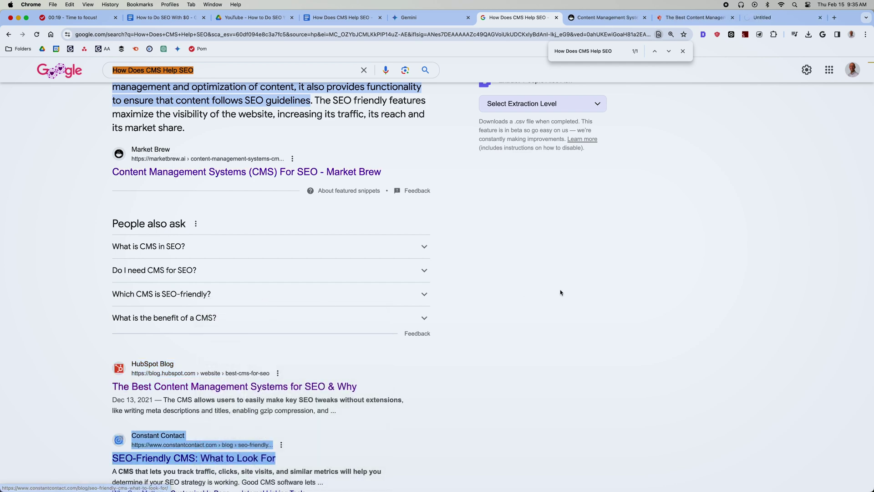
# - Switch to the Constant Contact article and read through it
pyautogui.press('super+9')
pyautogui.scroll(-5, 169, 266)
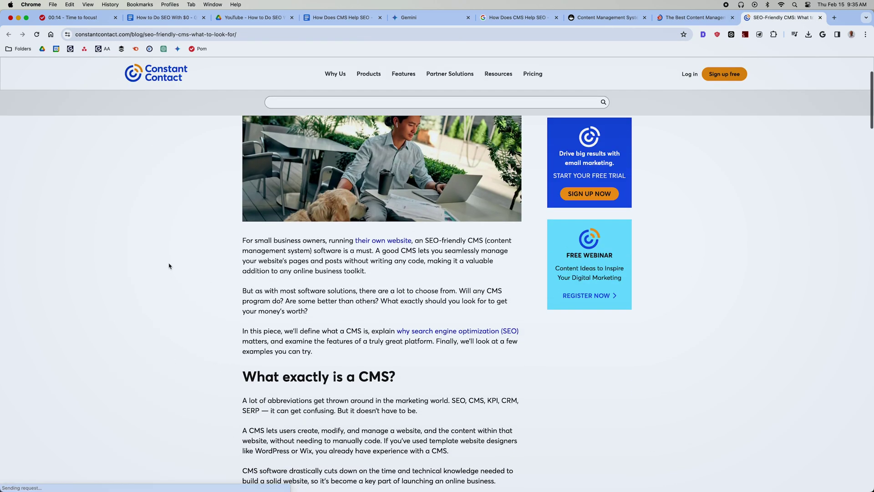
pyautogui.scroll(-6, 169, 266)
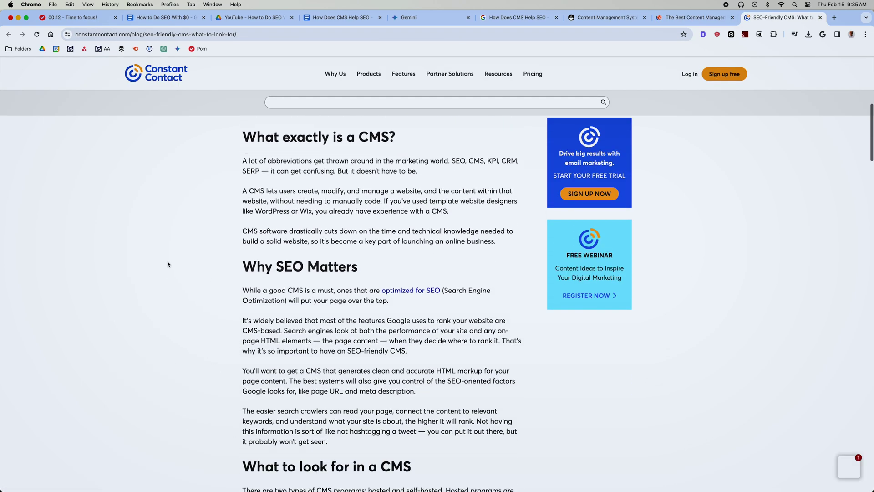
pyautogui.scroll(-4, 167, 264)
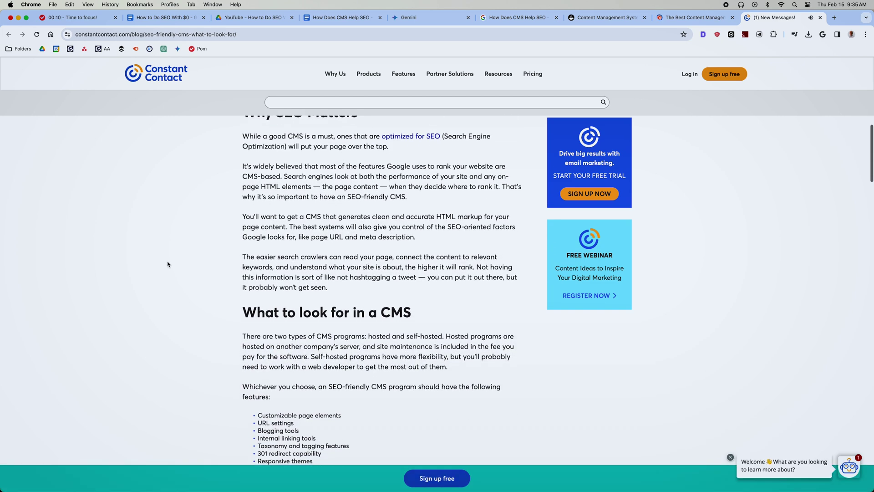
pyautogui.scroll(-1, 166, 263)
# - Switch to the Gemini chat and scroll through the How Your CMS Helps SEO outline
pyautogui.click(419, 17)
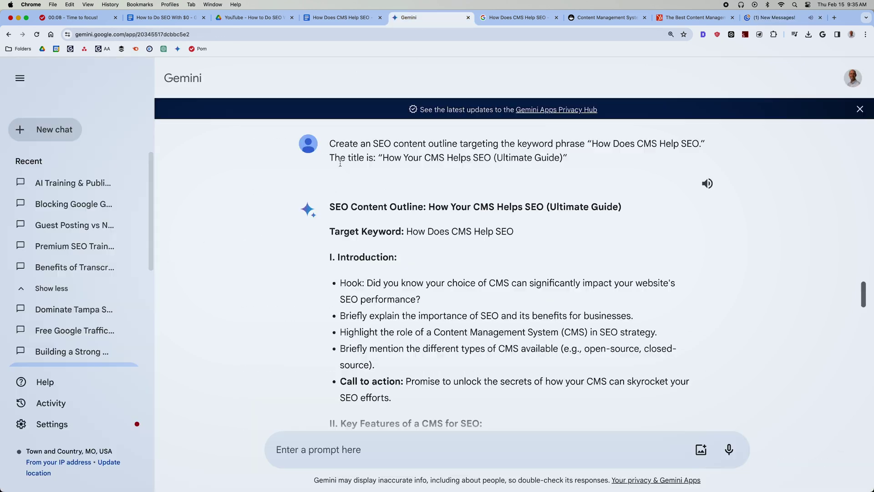
pyautogui.scroll(2, 346, 202)
pyautogui.scroll(-1, 350, 182)
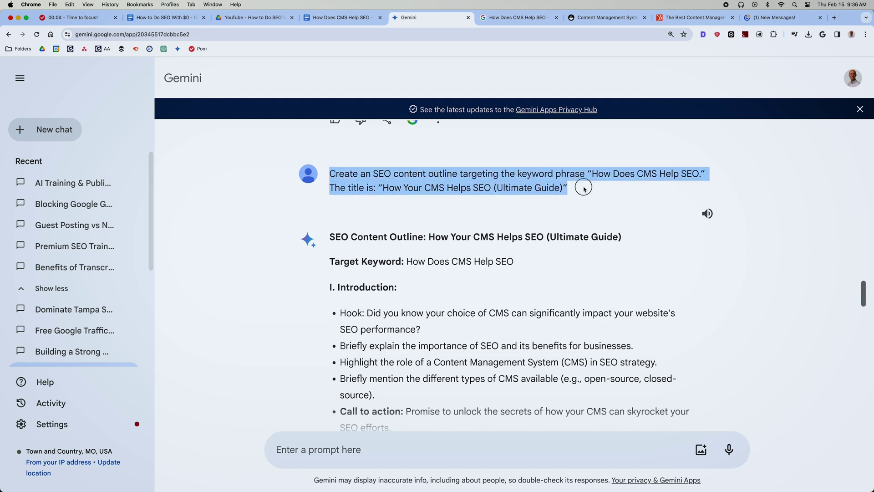
pyautogui.scroll(-5, 587, 216)
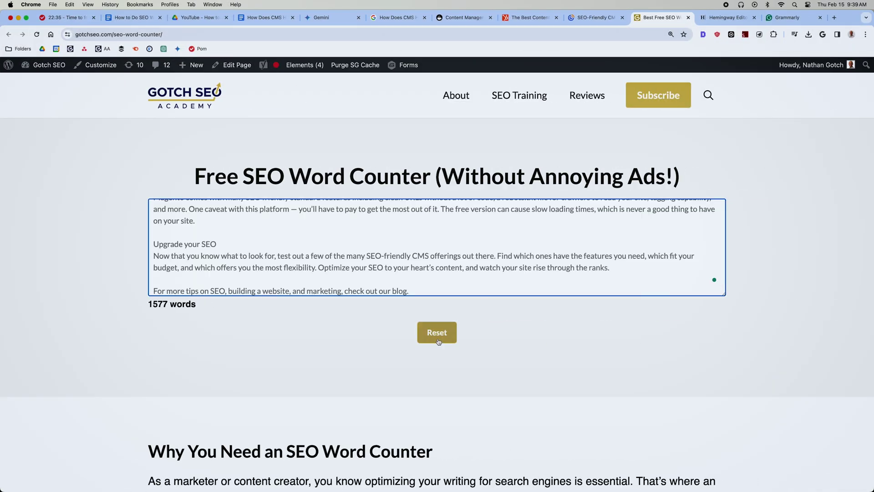
# - Confirm the CMS article reads 1577 words in Gotch SEO Word Counter and select all its text
pyautogui.click(293, 338)
pyautogui.scroll(-1, 285, 337)
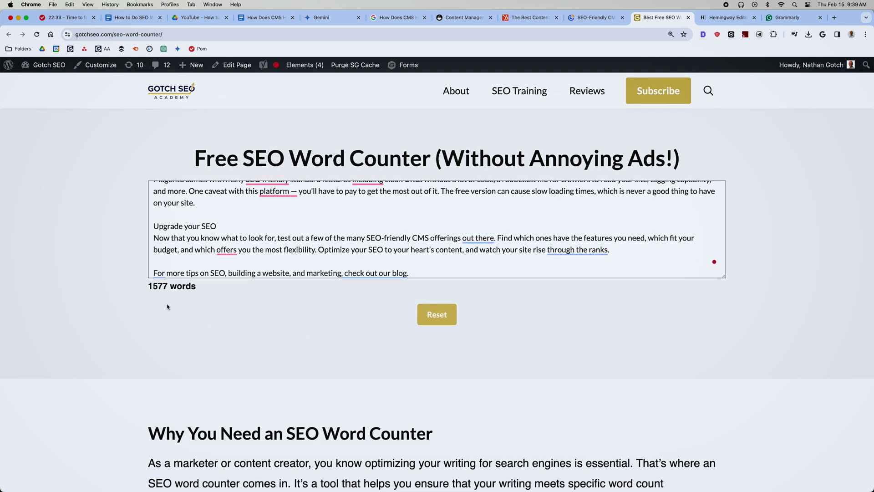
pyautogui.doubleClick(153, 285)
pyautogui.click(514, 189)
pyautogui.press('super+a')
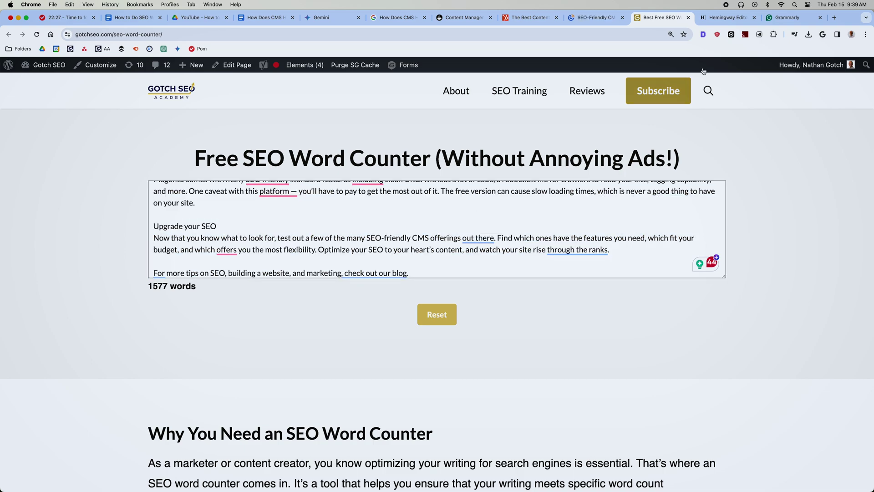
pyautogui.click(747, 15)
# - Paste the CMS article into Hemingway Editor in place of the draft and review its Grade 8 rating
pyautogui.press('super+v')
pyautogui.scroll(20, 456, 204)
pyautogui.scroll(-10, 468, 213)
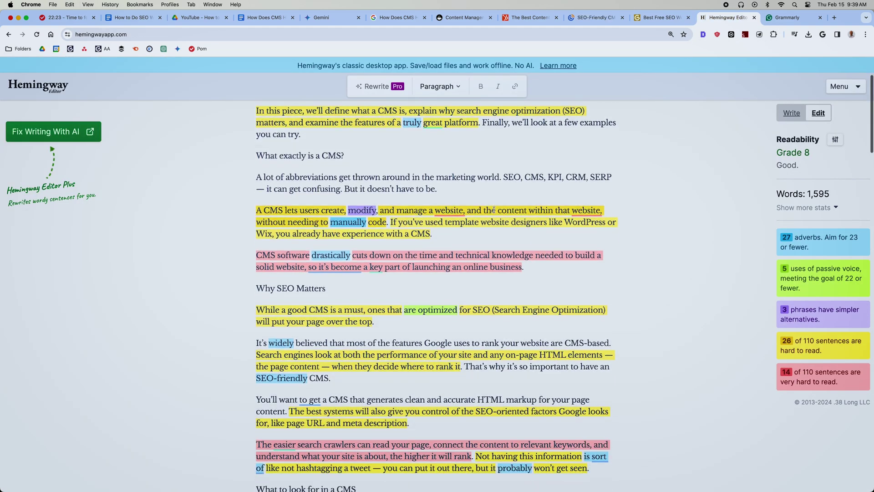
pyautogui.scroll(-7, 522, 209)
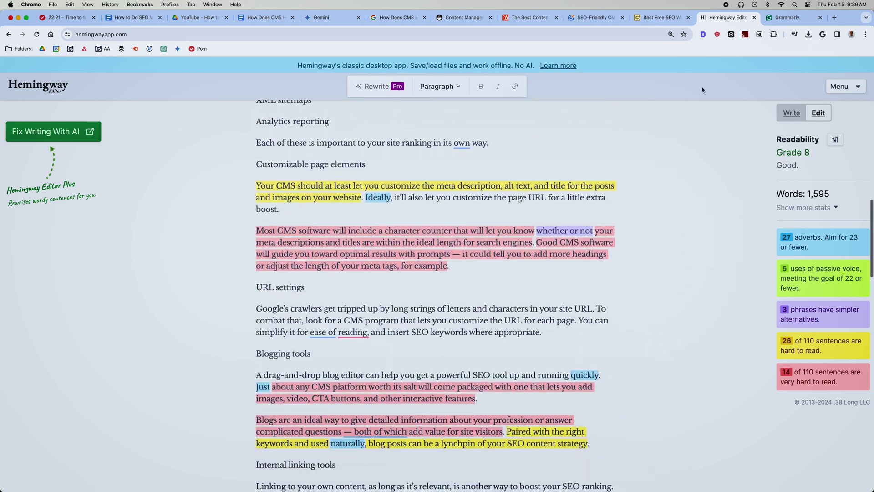
# - Replace the Grammarly document's contents with the same CMS article
pyautogui.click(790, 17)
pyautogui.press('super+a')
pyautogui.press('super+v')
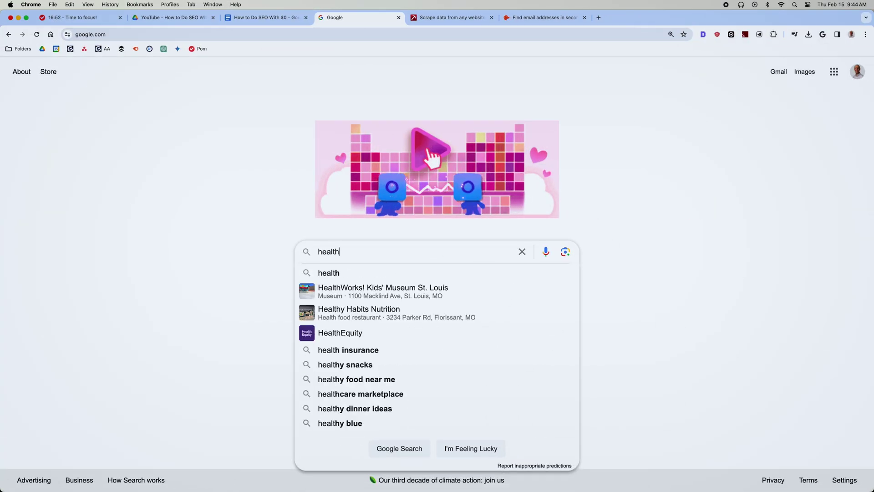
# - Search Google for health + "write for us" to find guest-post pages
pyautogui.write('+ "w')
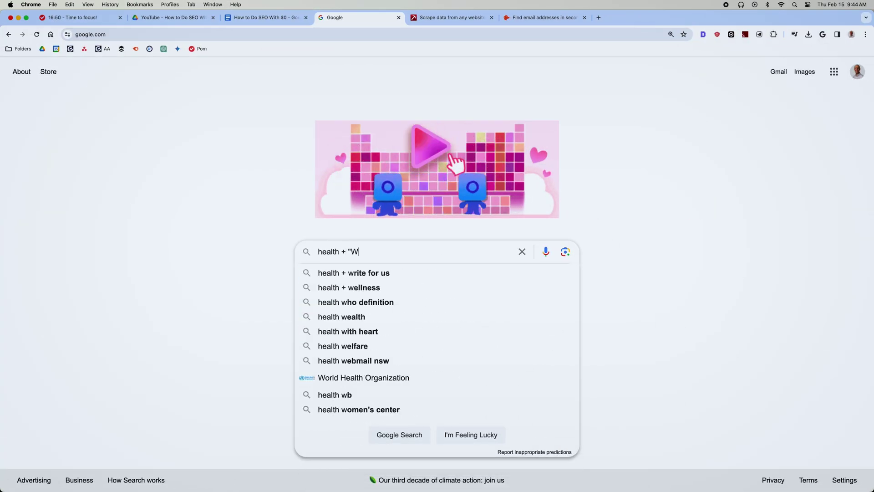
pyautogui.write('rite for us"')
pyautogui.press('Return')
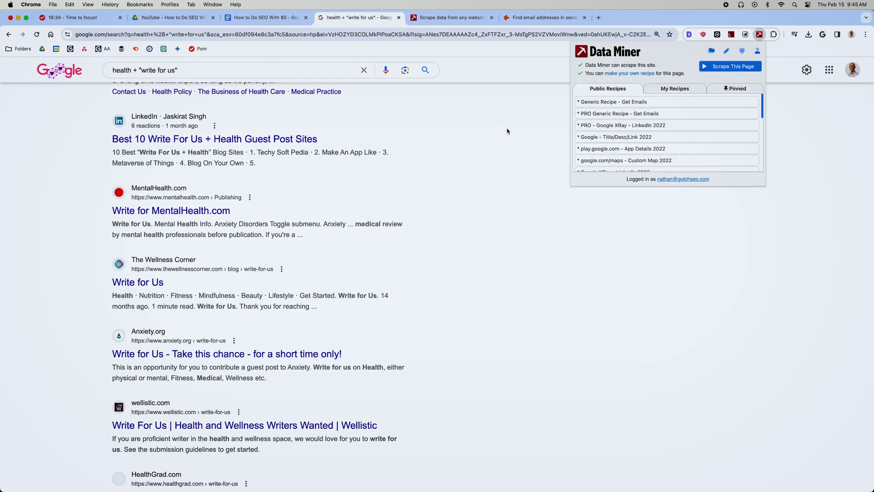
pyautogui.click(454, 18)
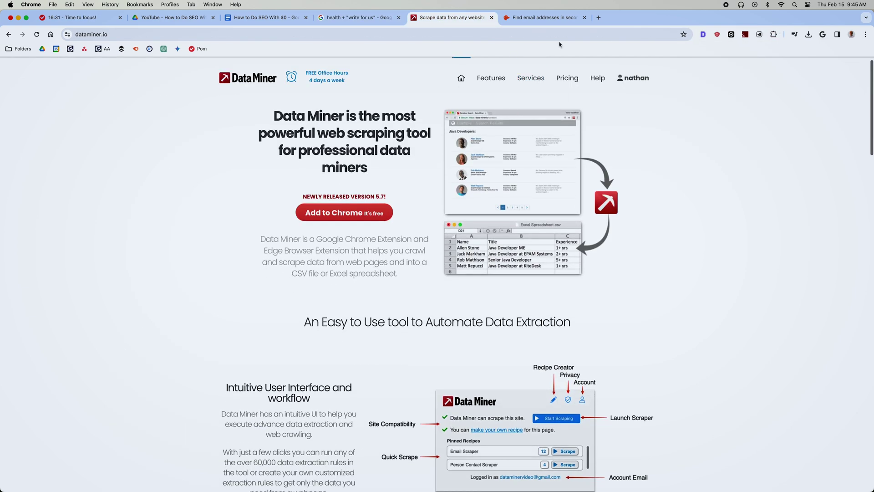
# - Go to the Hunter email-finder site and scroll down its page
pyautogui.click(563, 18)
pyautogui.scroll(-2, 436, 168)
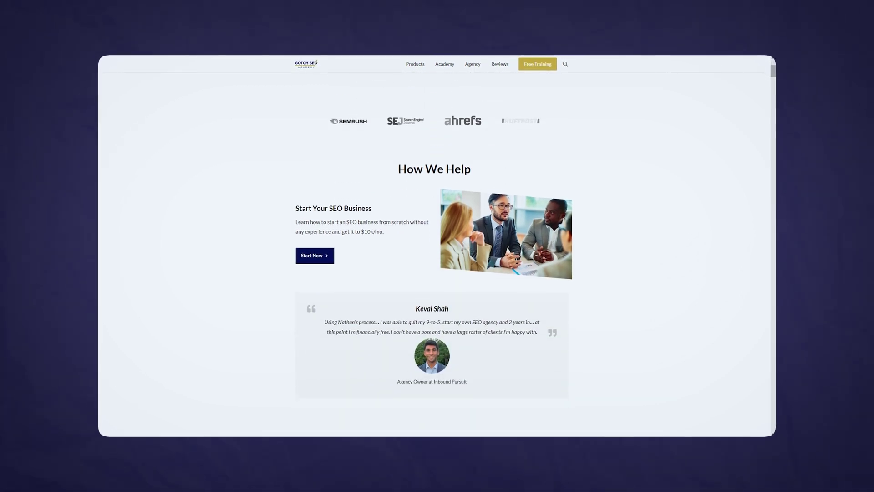
pyautogui.scroll(-7, 437, 246)
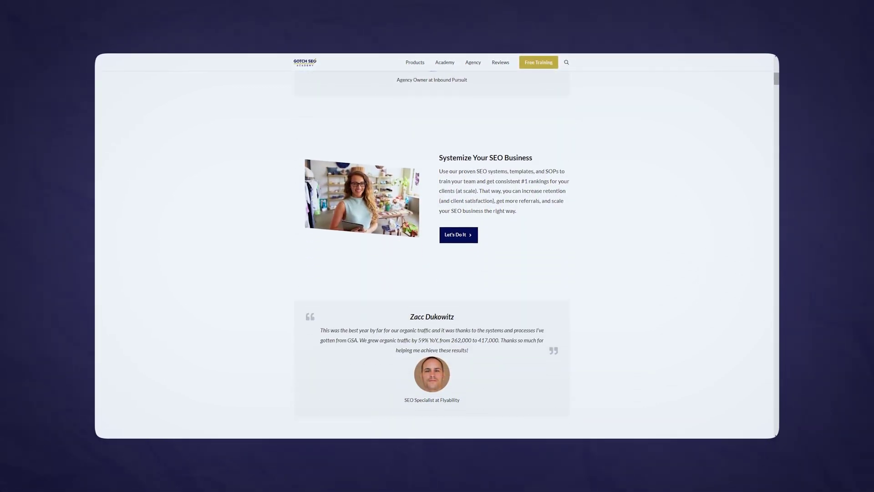
pyautogui.scroll(-3, 437, 245)
pyautogui.scroll(-3, 437, 246)
pyautogui.scroll(-6, 437, 246)
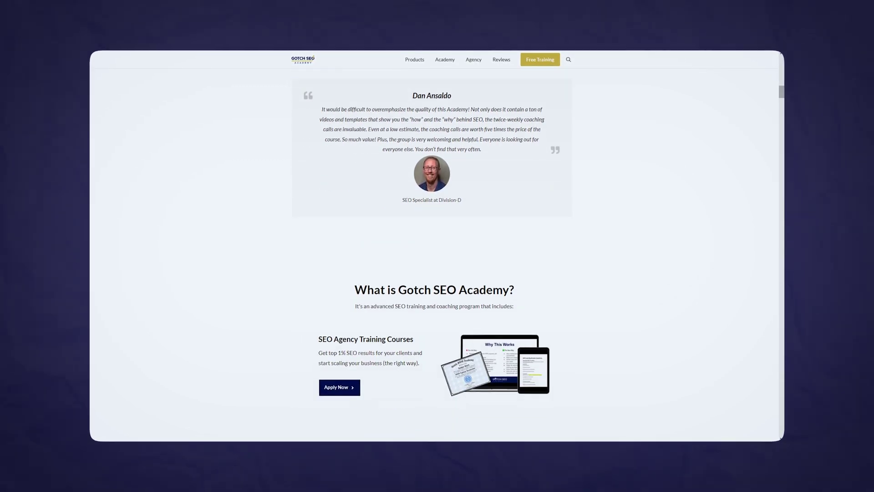